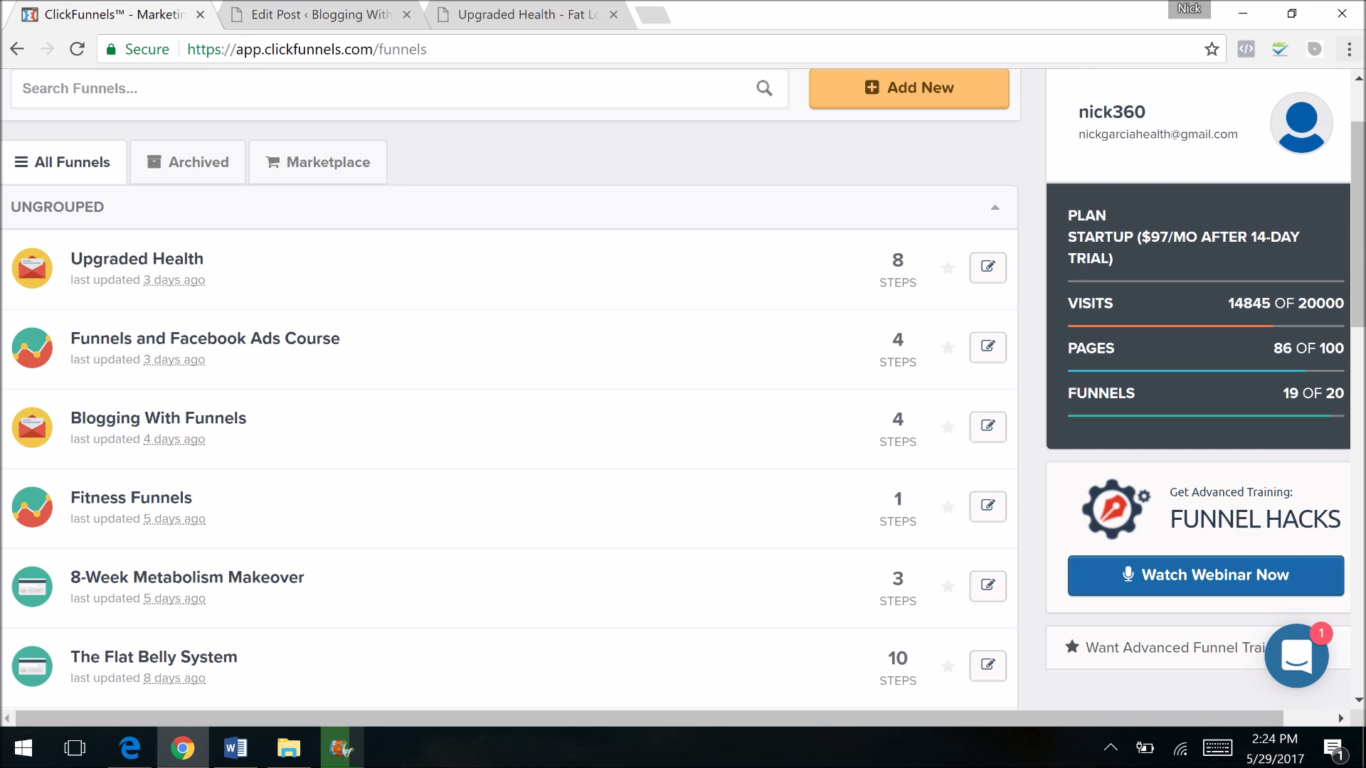
scroll(510, 384, up, 2)
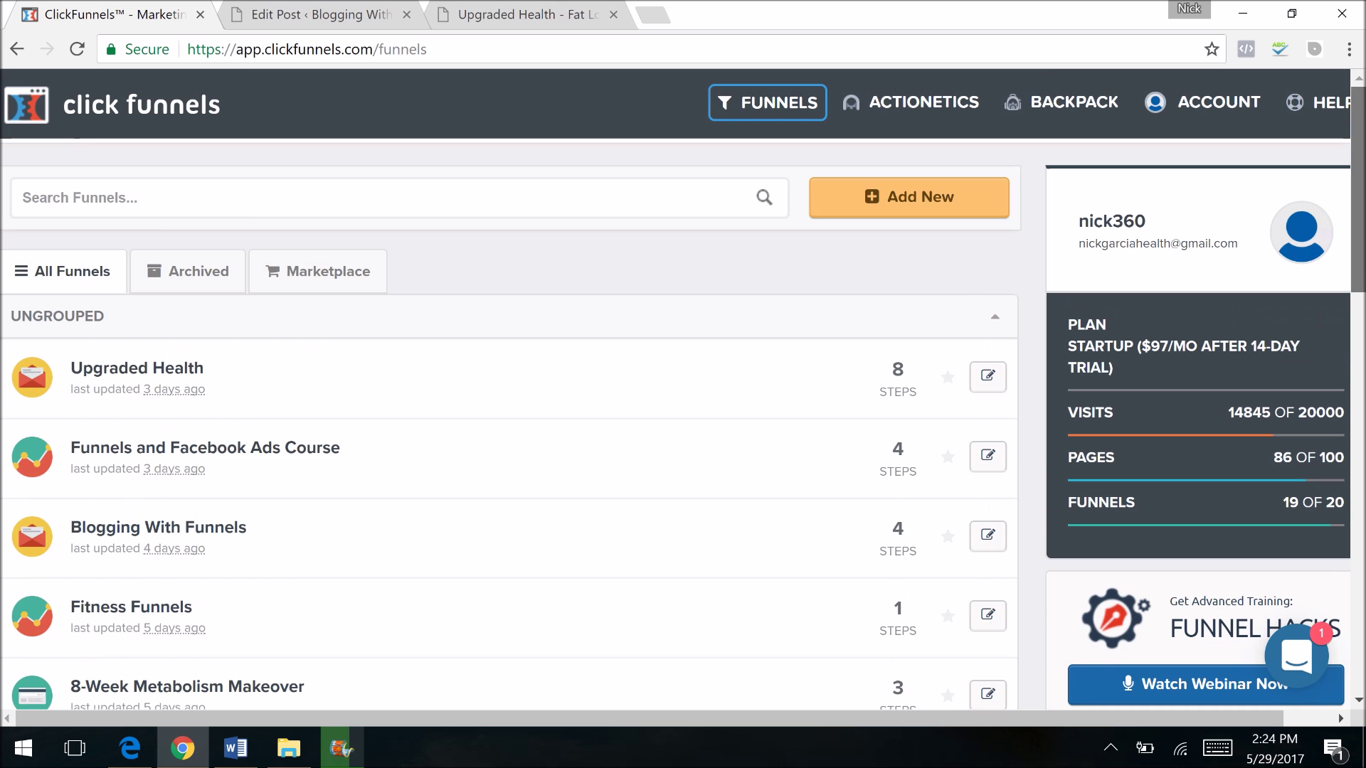
scroll(1252, 336, down, 3)
scroll(1252, 336, up, 2)
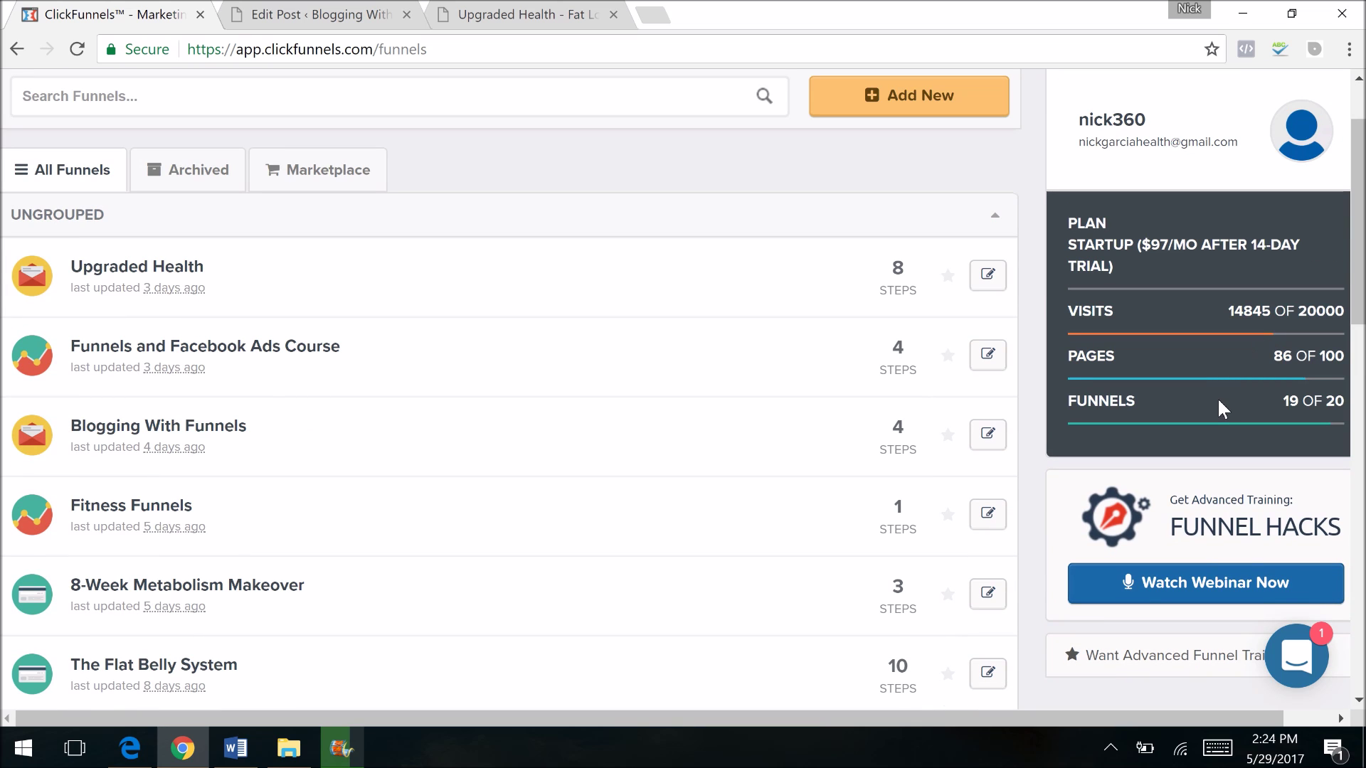
drag(1359, 214, 1358, 217)
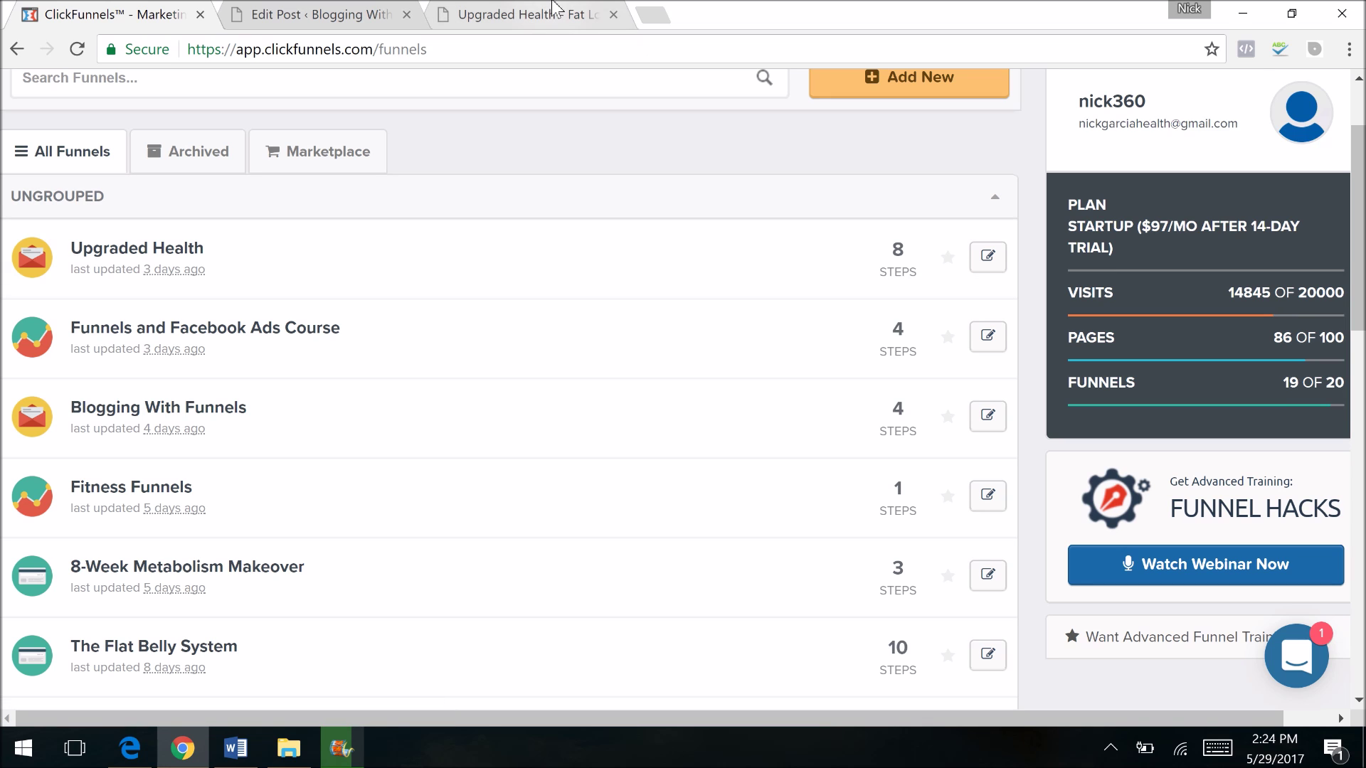
- Switch from the ClickFunnels funnels list to the published Upgraded Health website
click(494, 9)
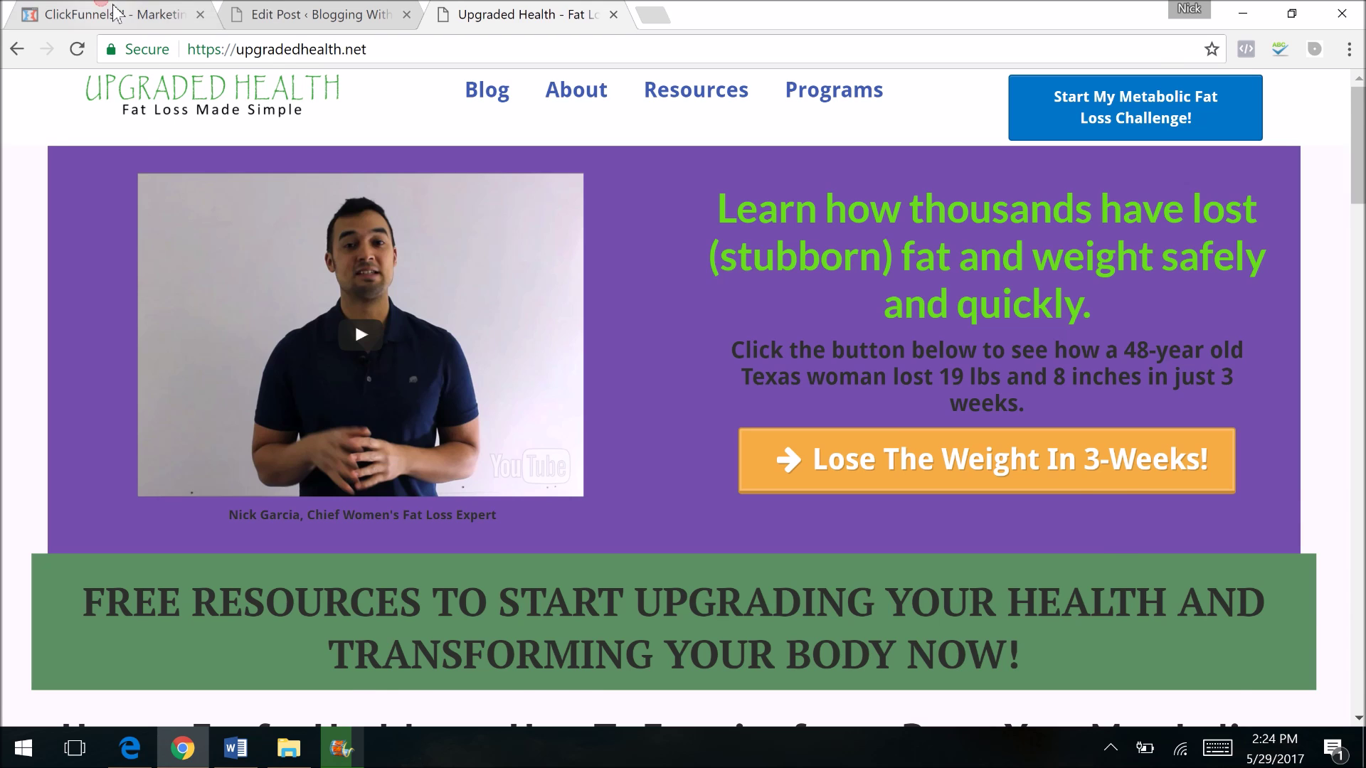
click(178, 14)
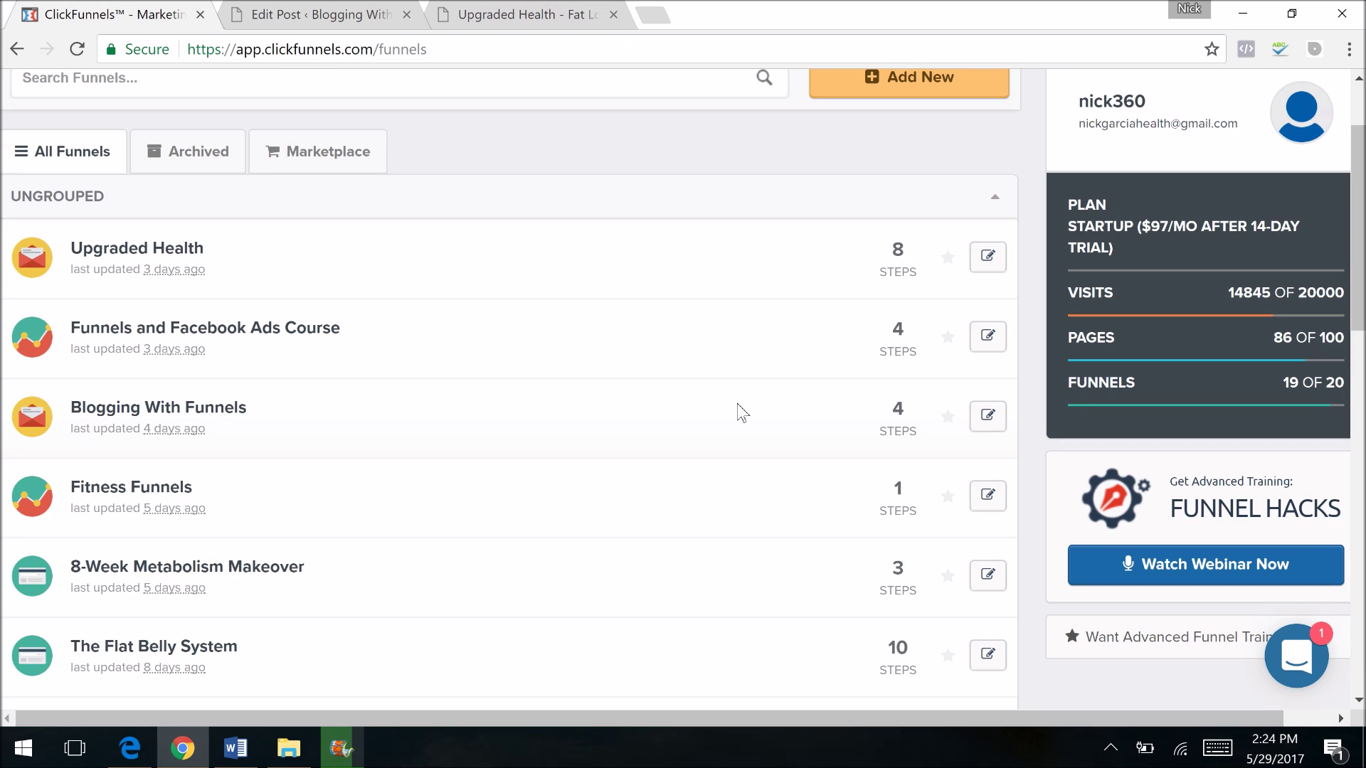
click(533, 14)
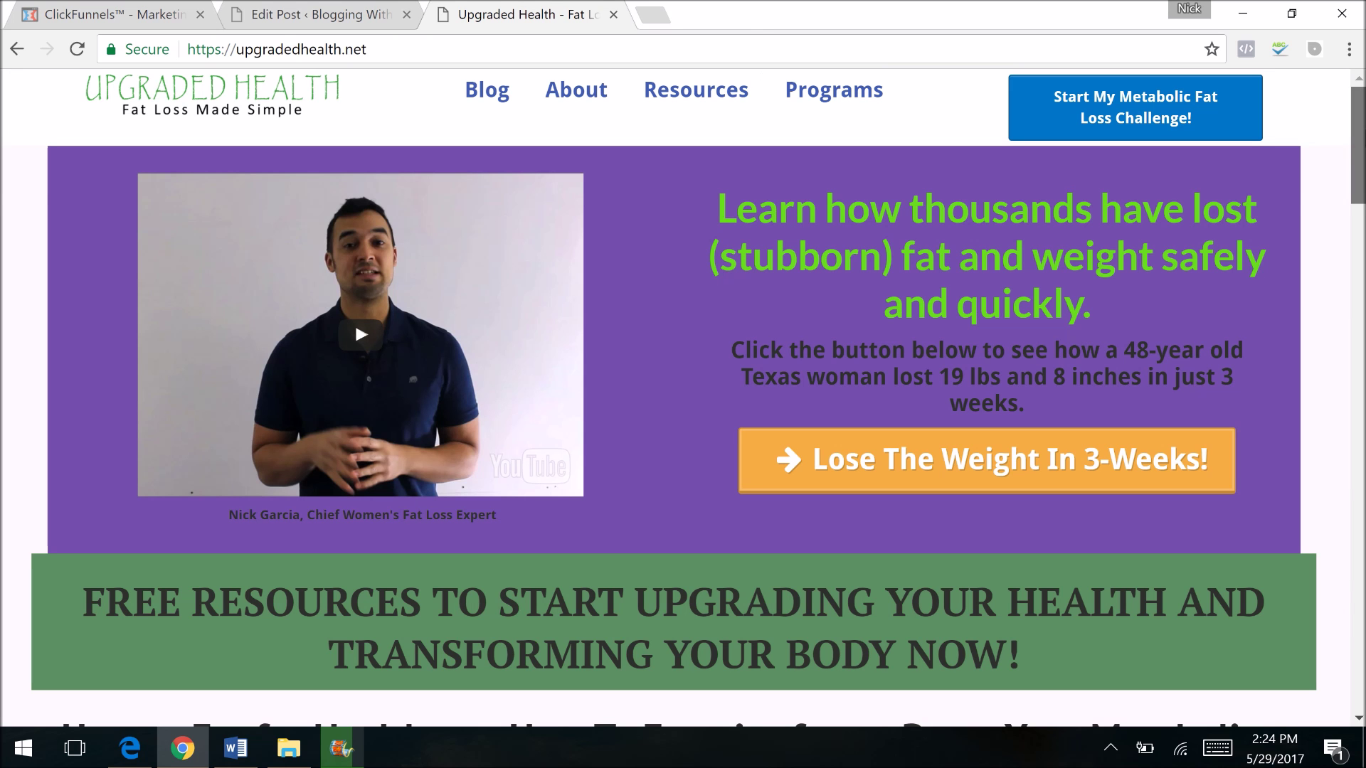
- Scroll the Upgraded Health home page down to its three free resource offers
scroll(683, 398, down, 5)
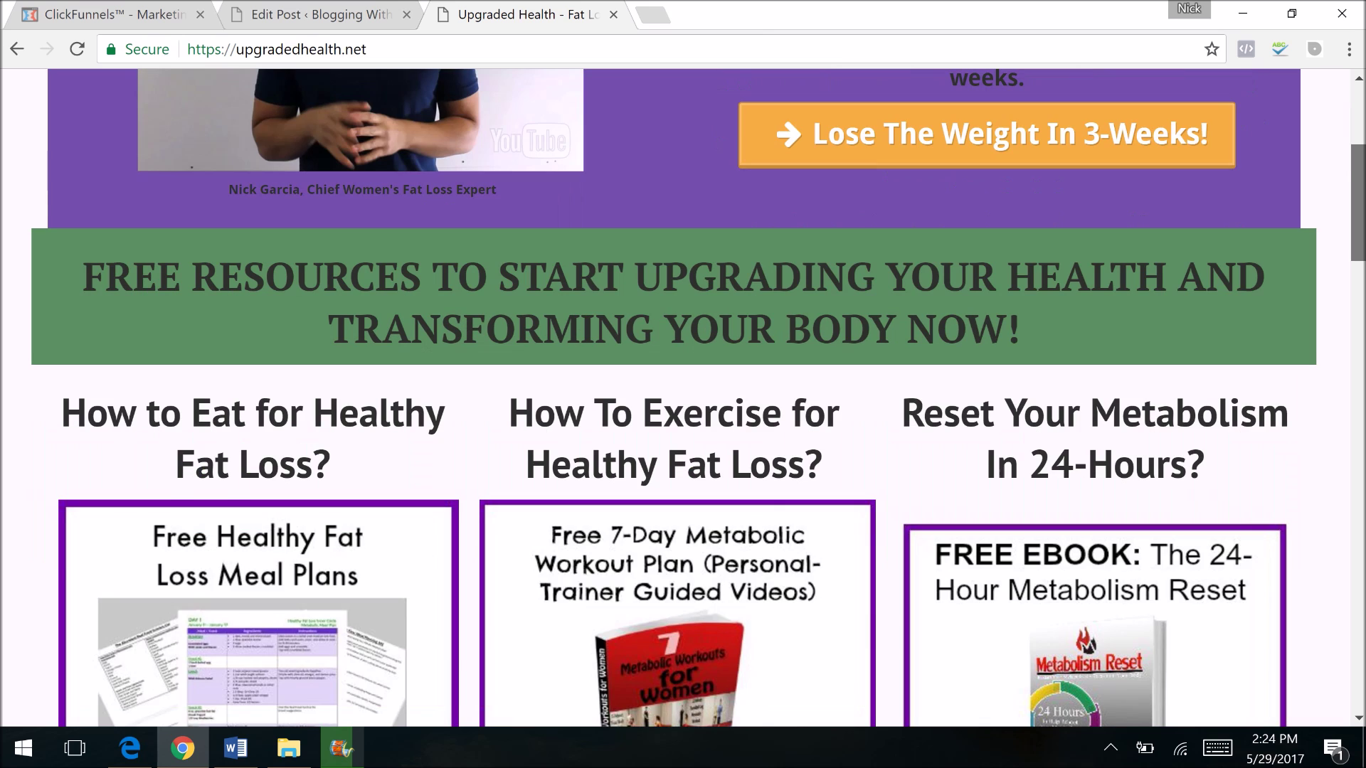
scroll(683, 398, down, 2)
scroll(683, 398, down, 1)
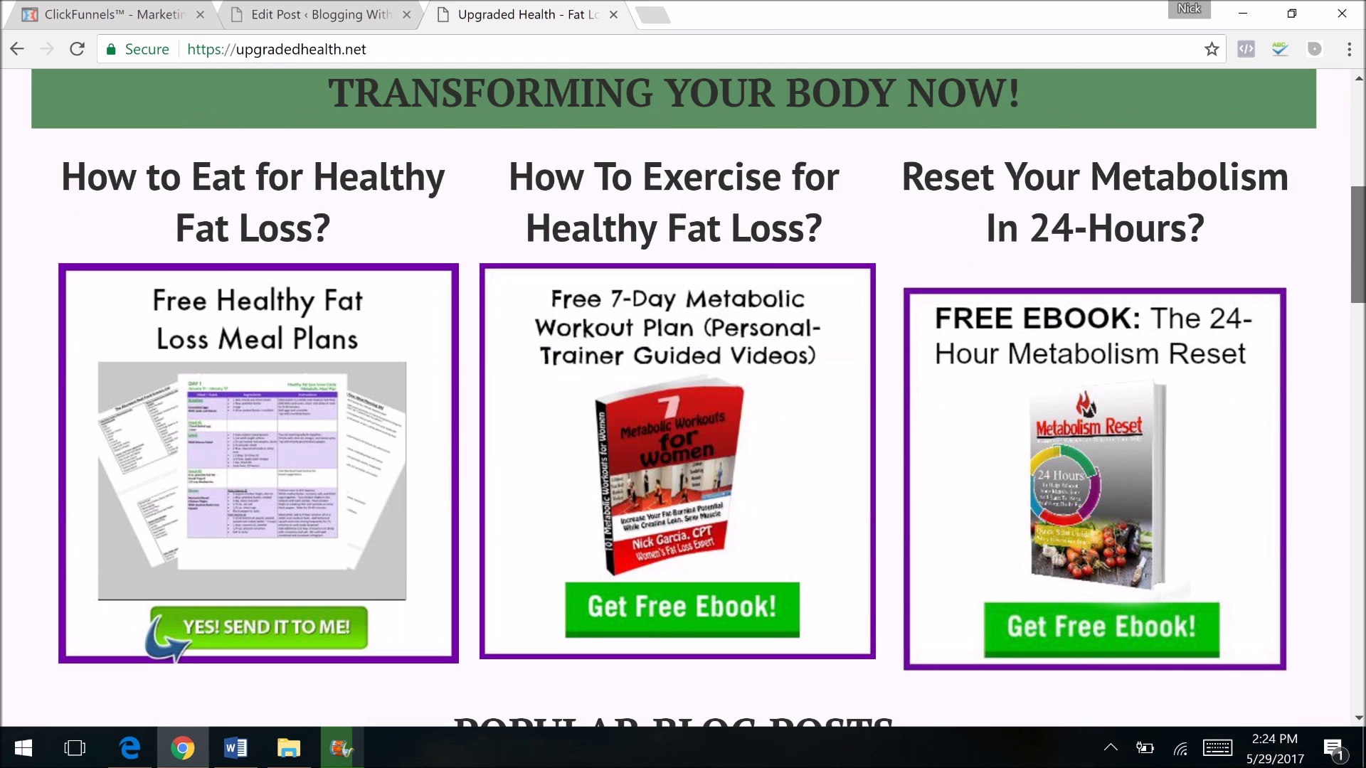
scroll(1358, 254, down, 1)
drag(1359, 253, 1358, 135)
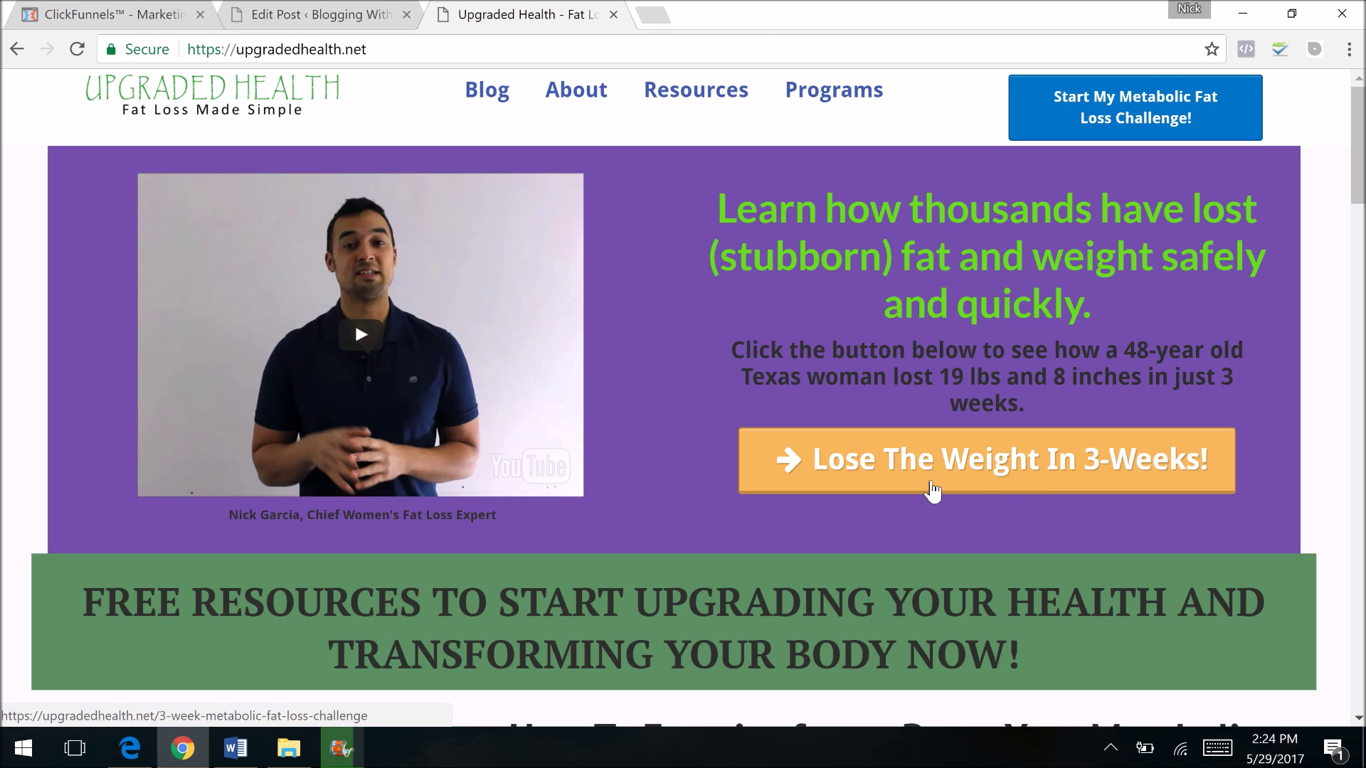
scroll(673, 379, down, 8)
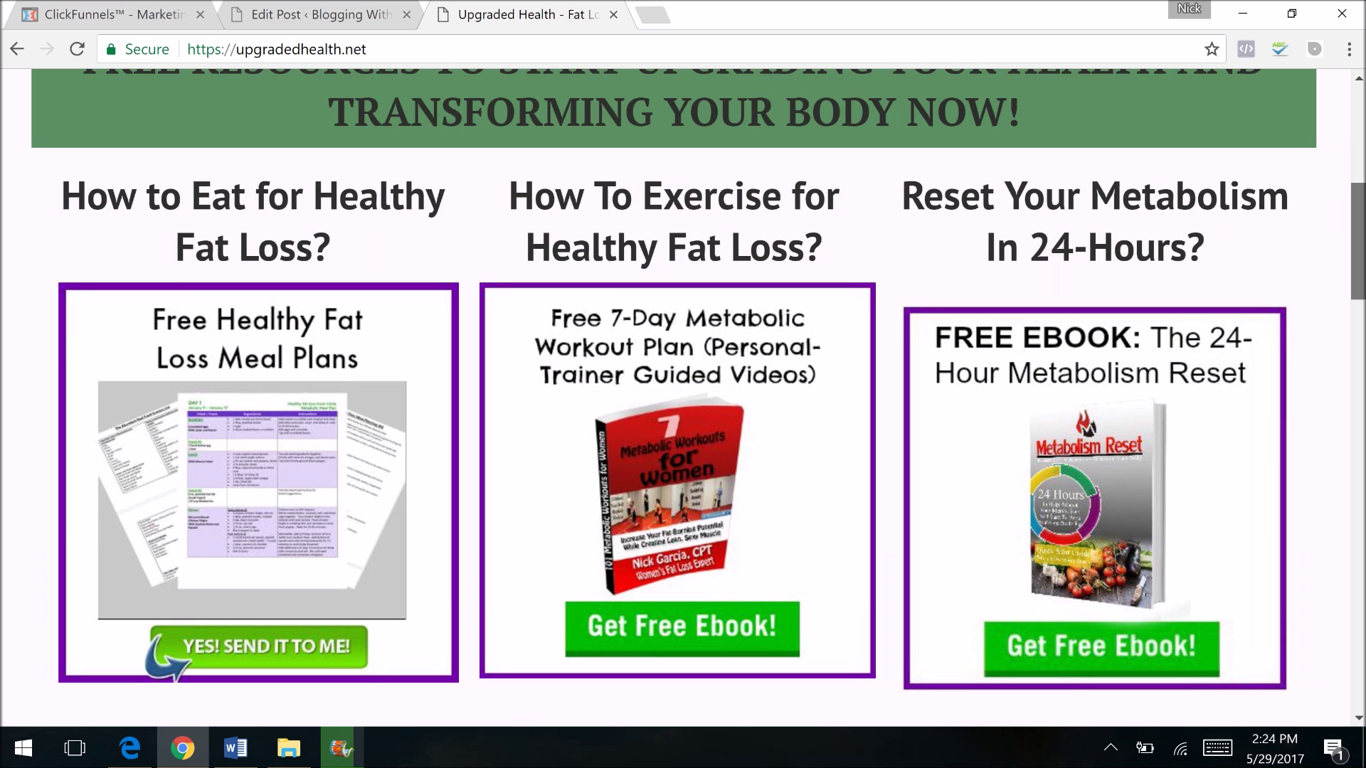
scroll(288, 301, down, 2)
click(279, 291)
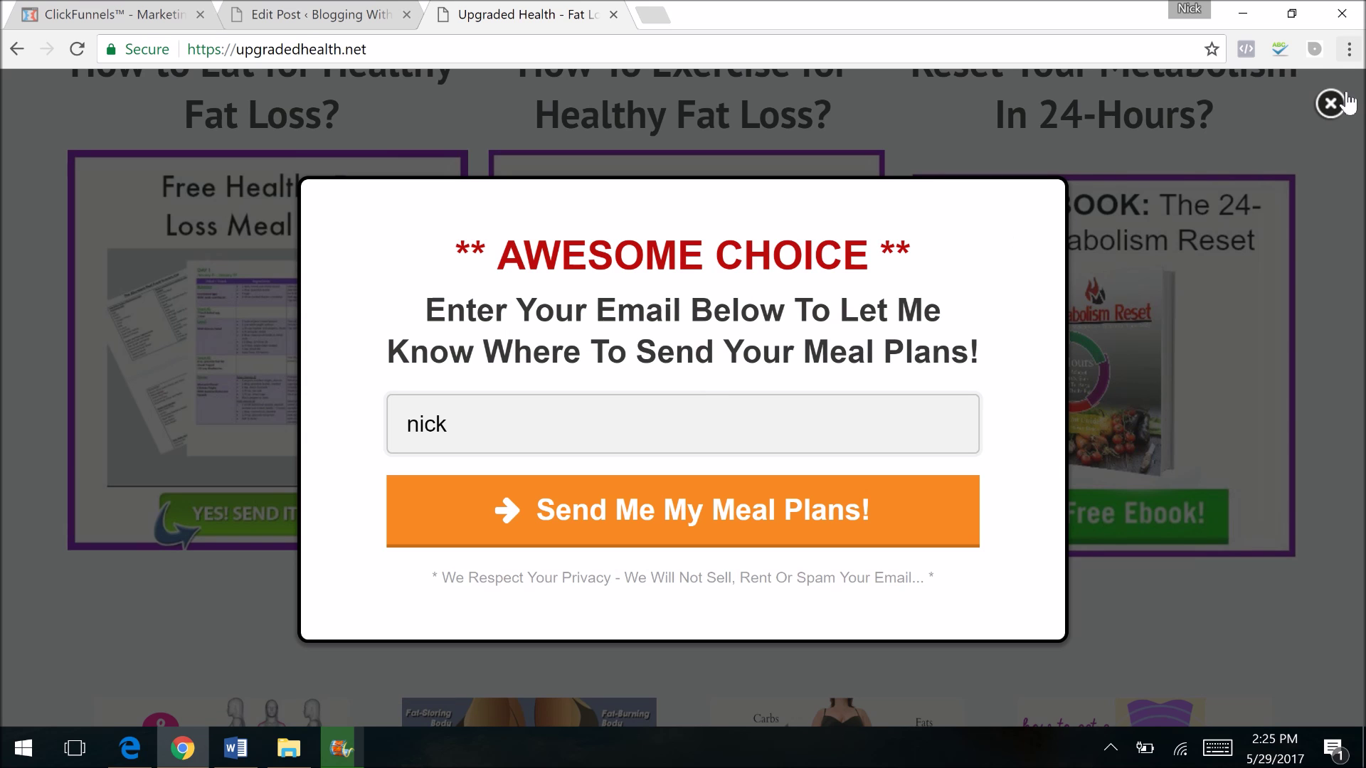
click(1330, 104)
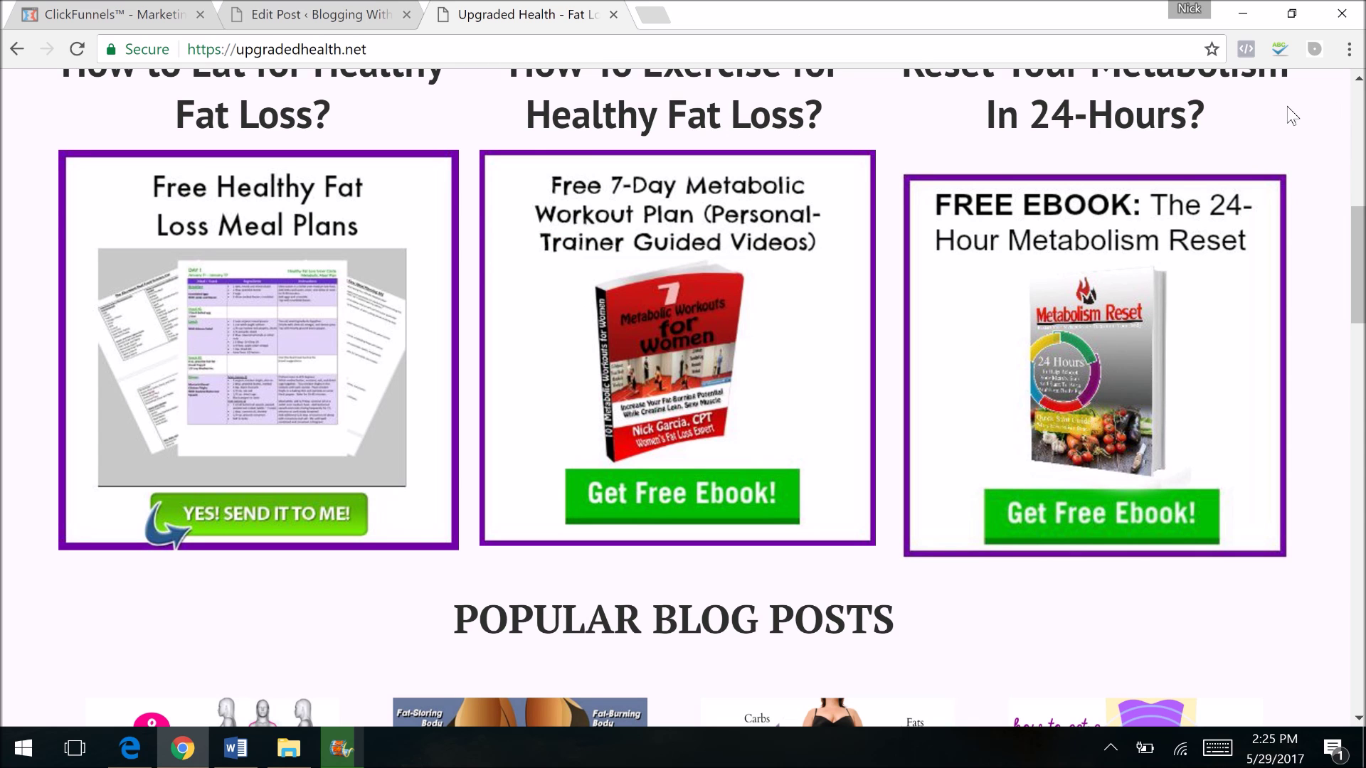
scroll(683, 398, up, 1)
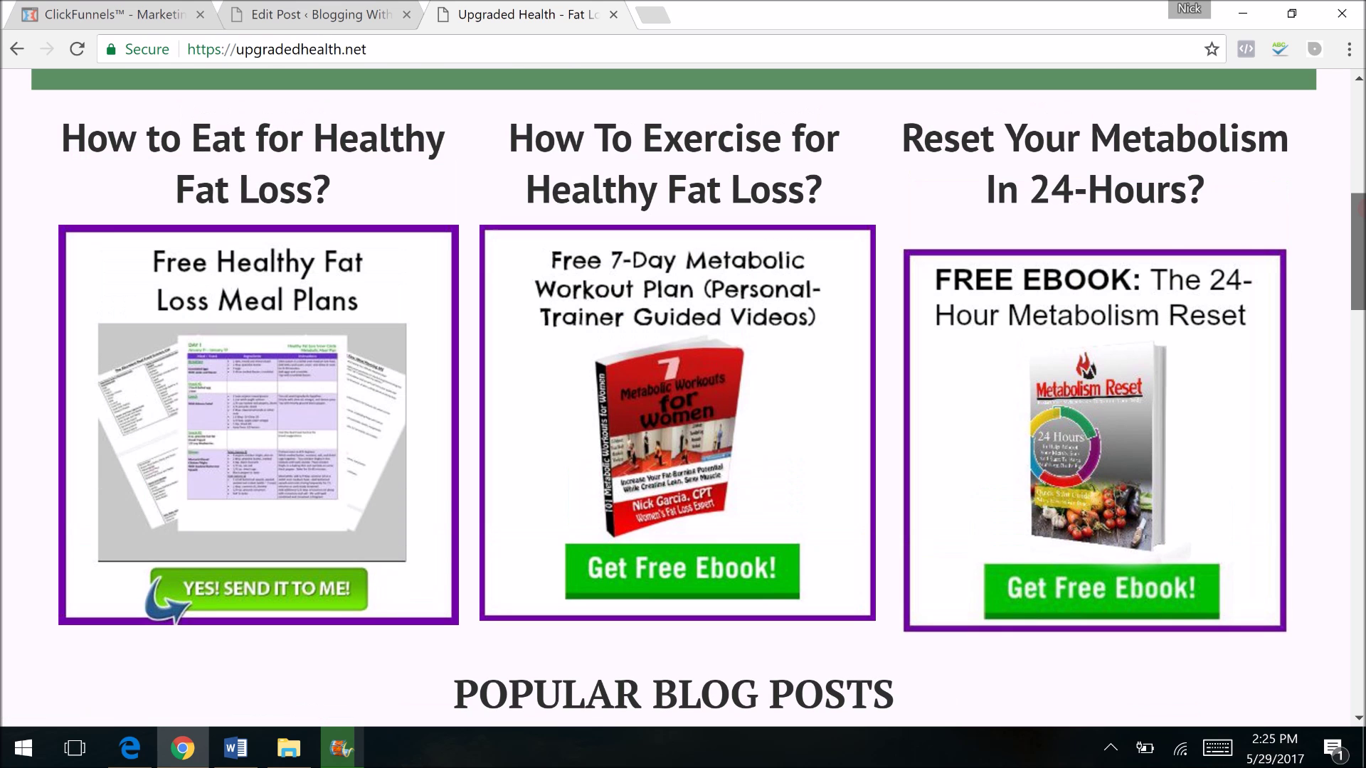
scroll(995, 311, up, 1)
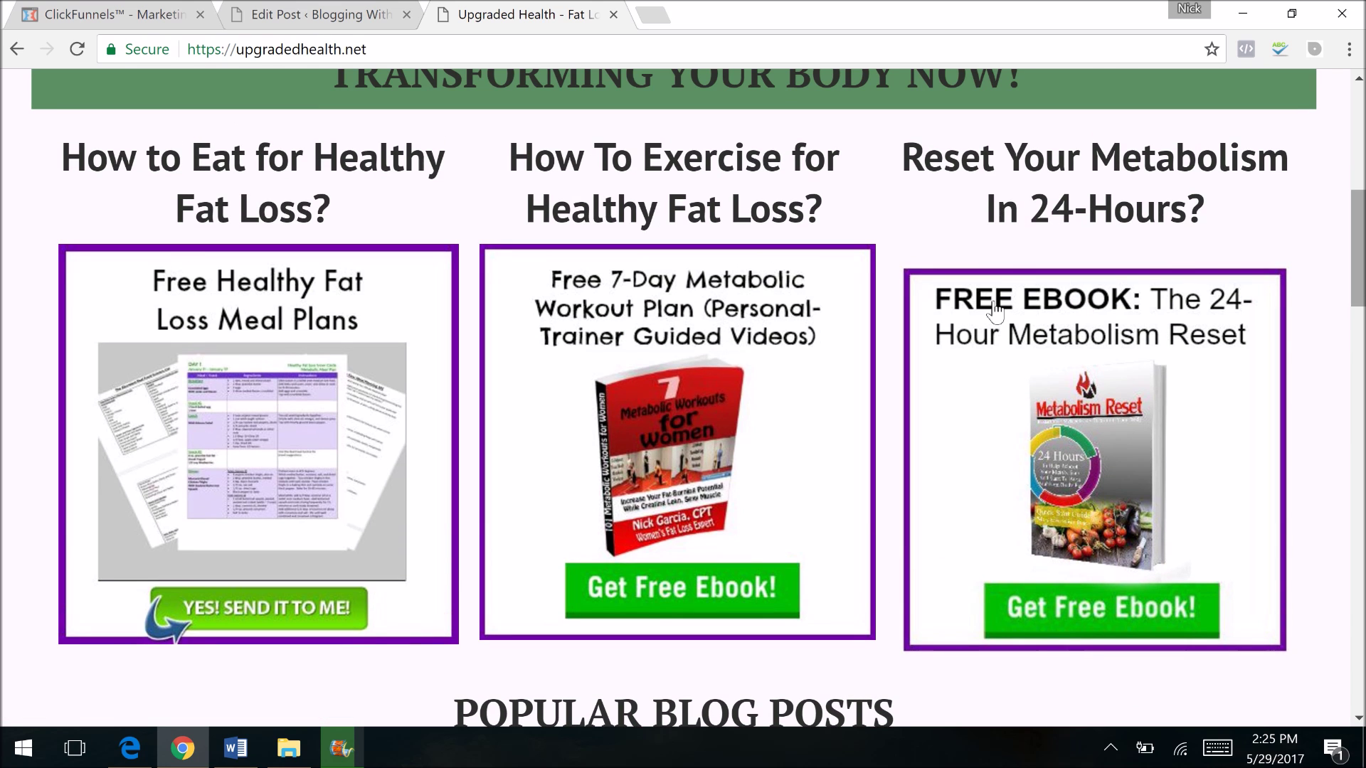
click(1146, 443)
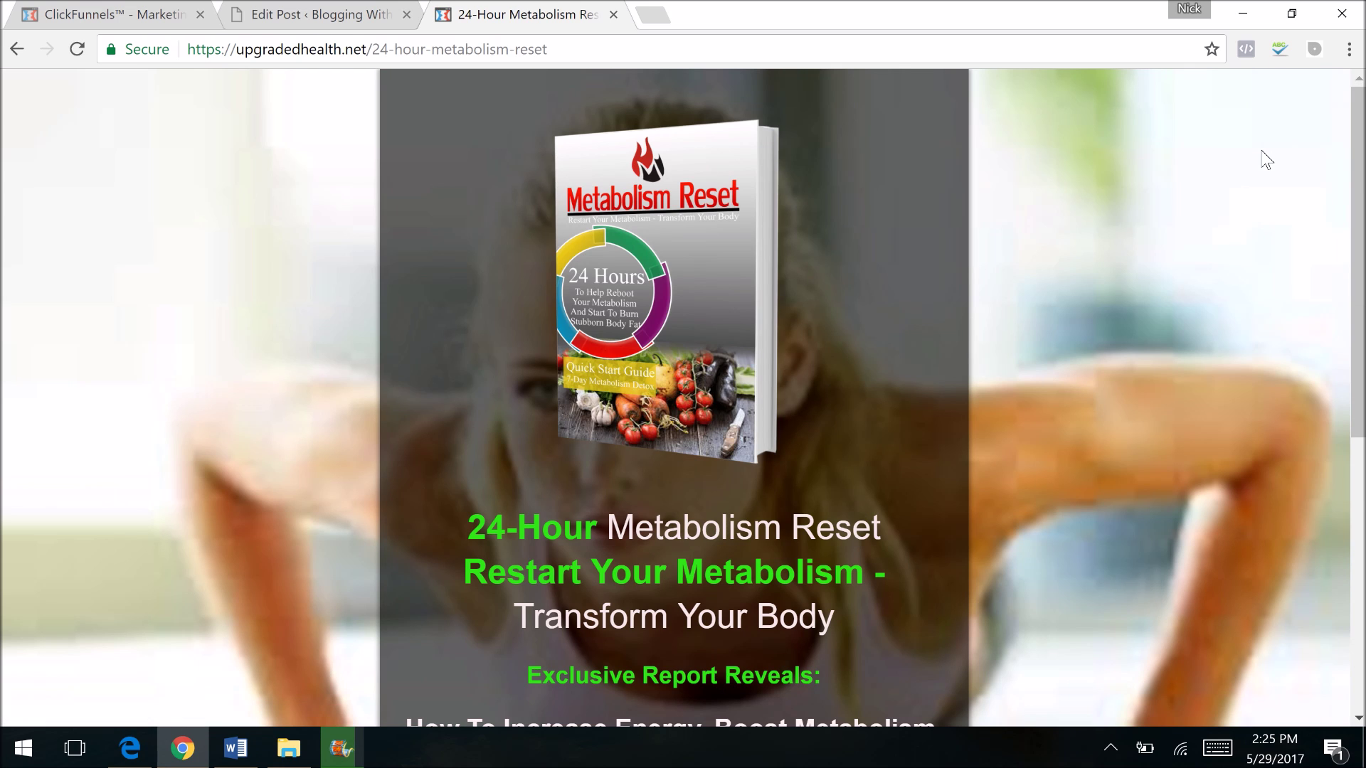
- Scroll the 24-Hour Metabolism Reset opt-in page, submit the ebook request form, then return home
scroll(1358, 285, down, 2)
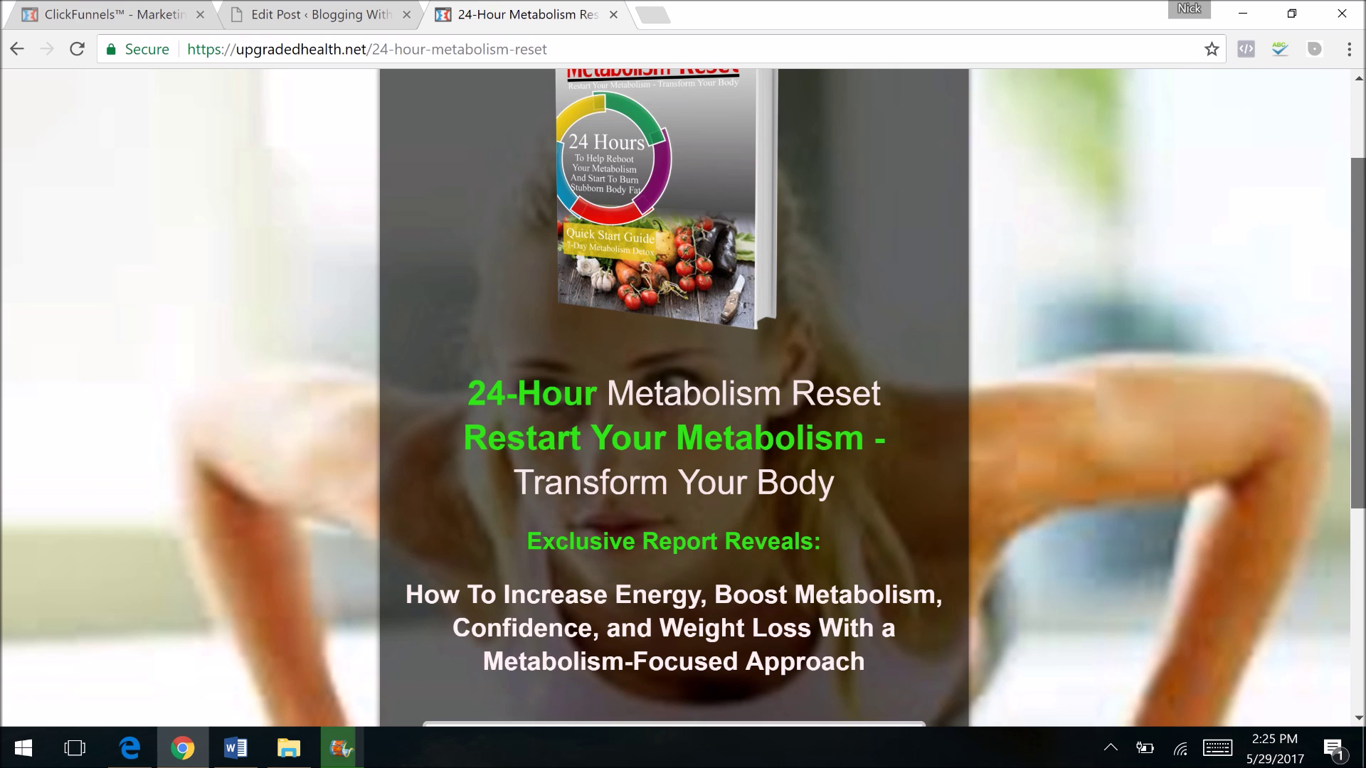
scroll(1358, 284, down, 1)
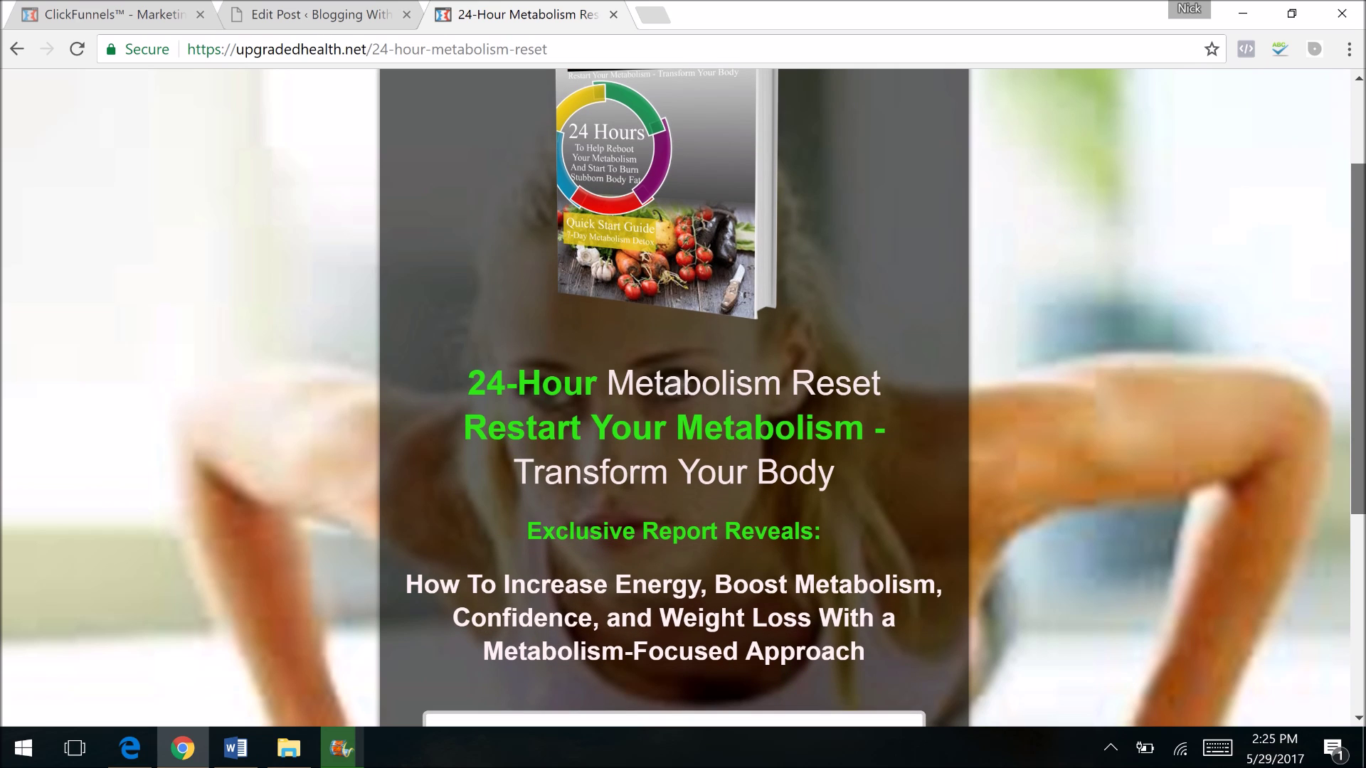
scroll(1358, 285, down, 1)
scroll(673, 398, up, 1)
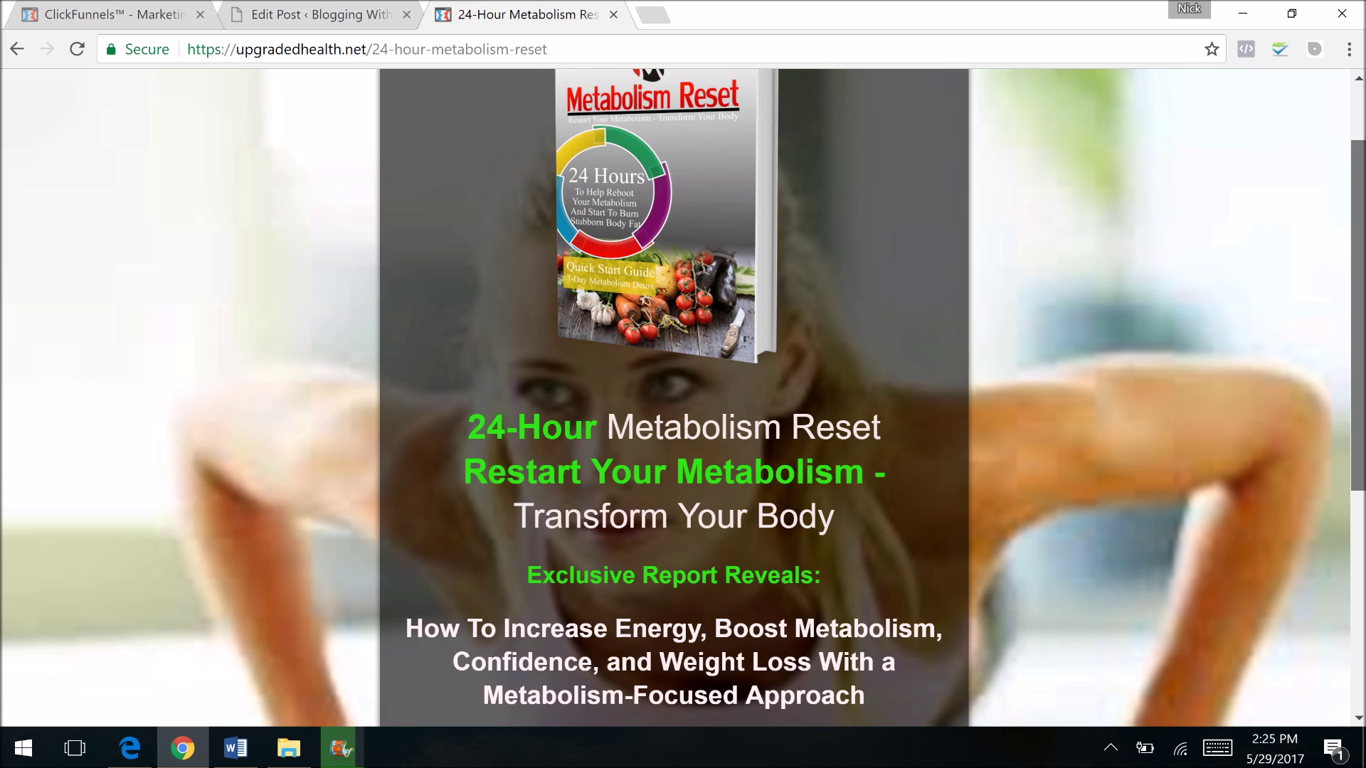
scroll(674, 398, down, 2)
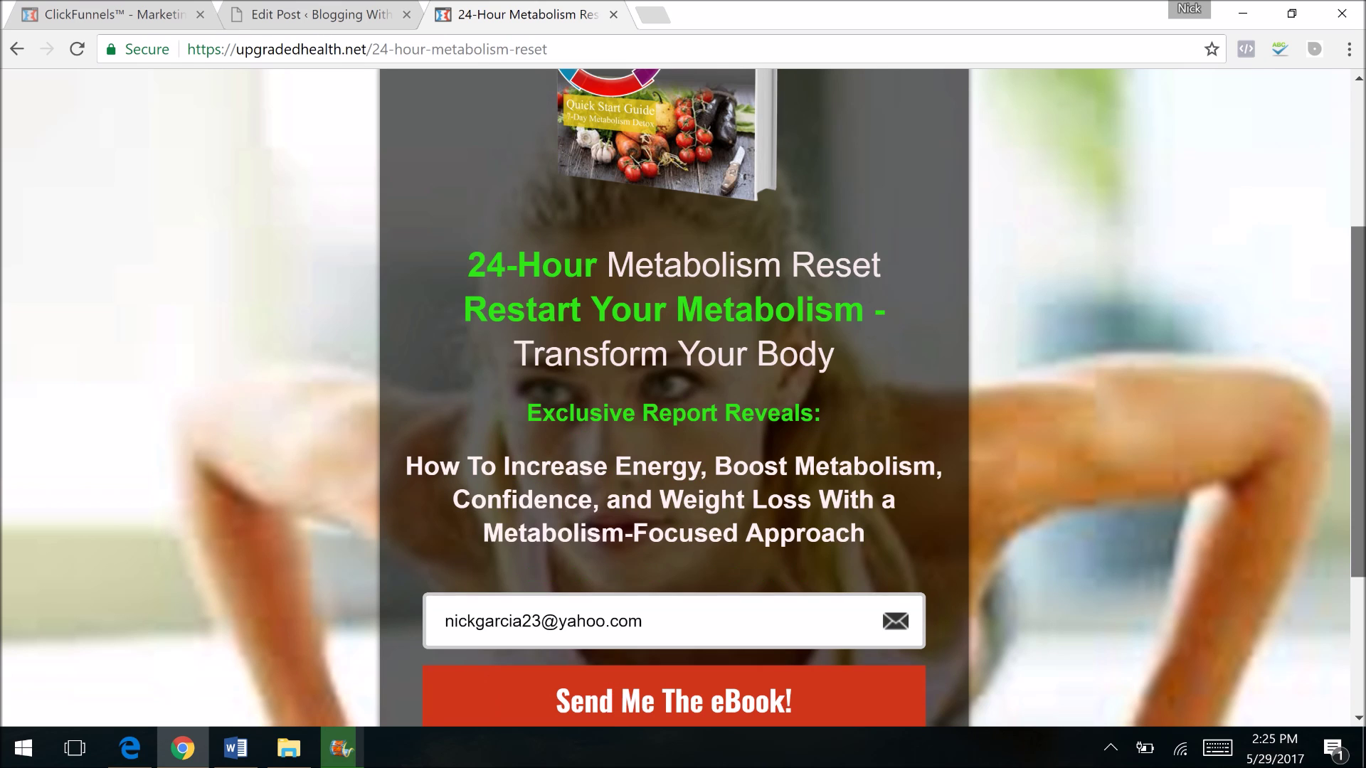
scroll(567, 583, down, 1)
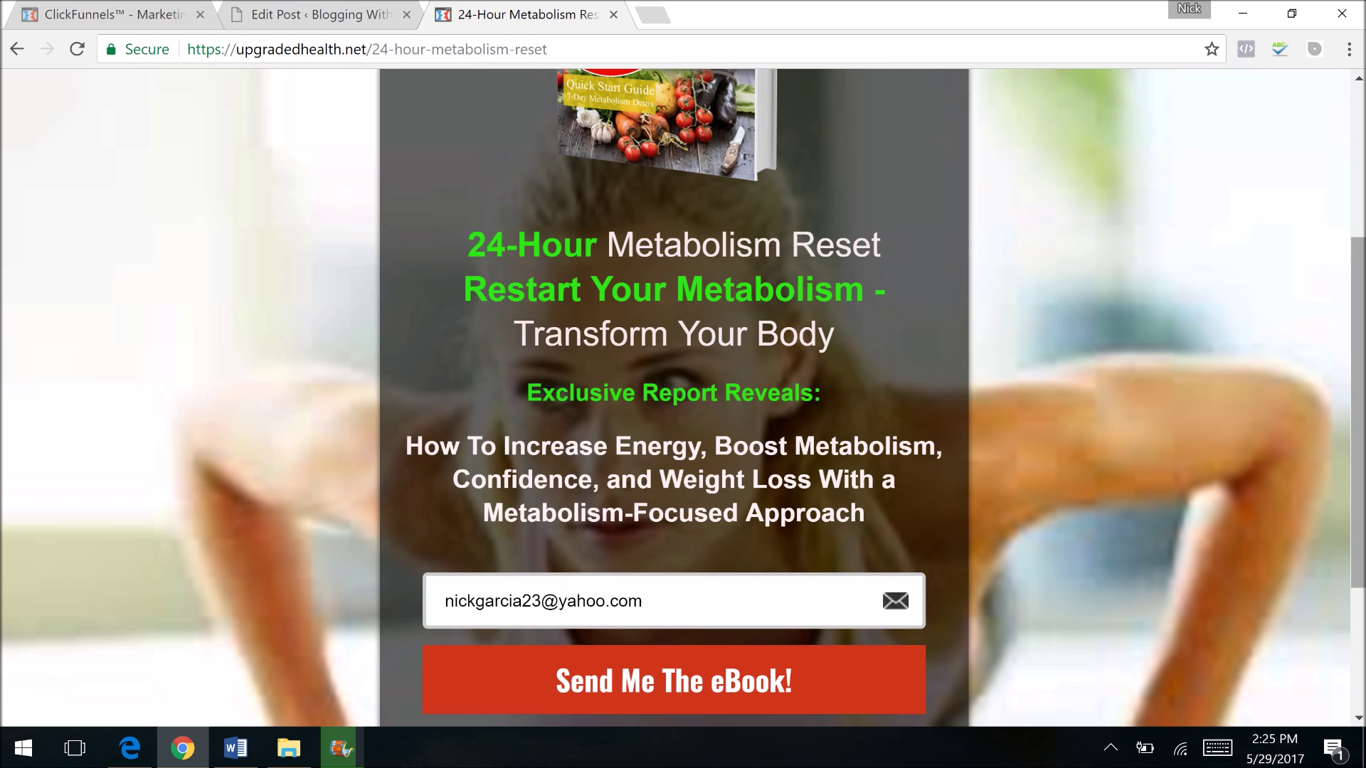
scroll(676, 498, down, 1)
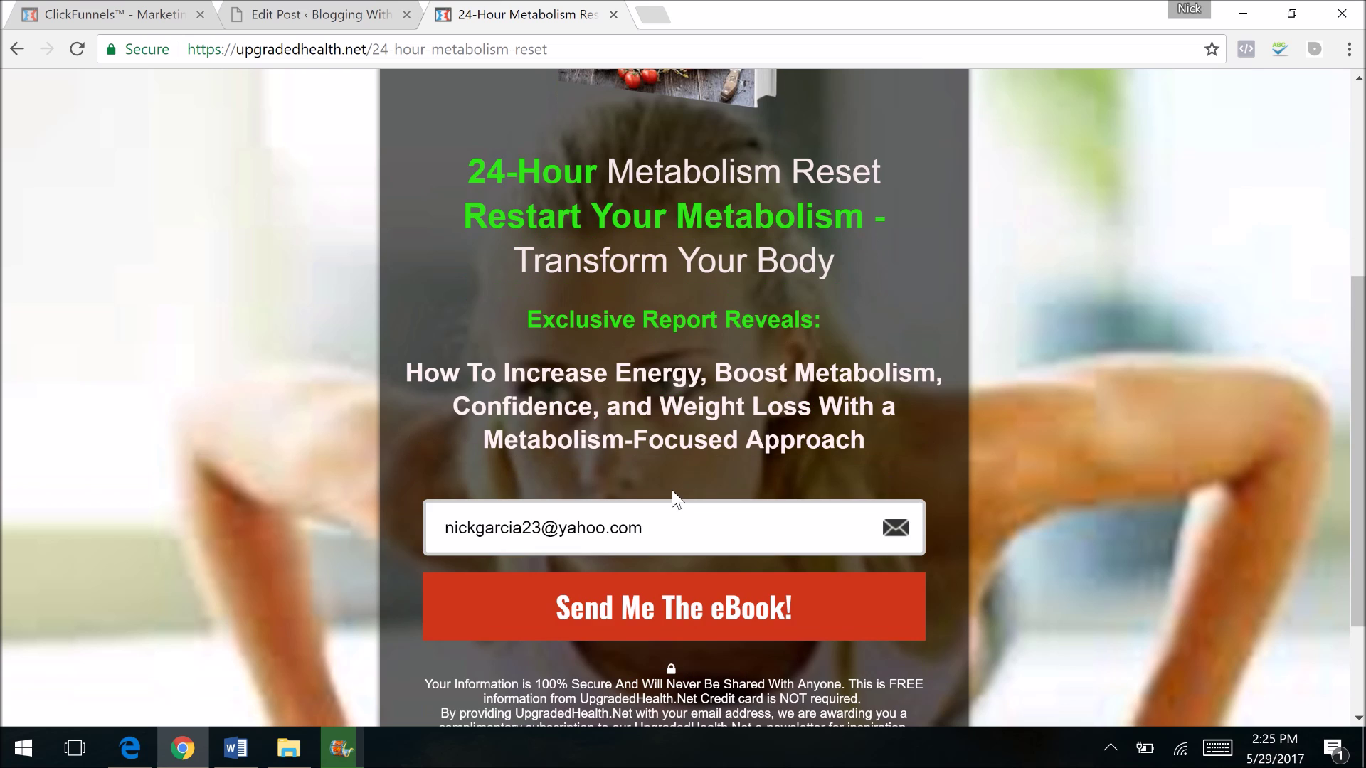
click(677, 601)
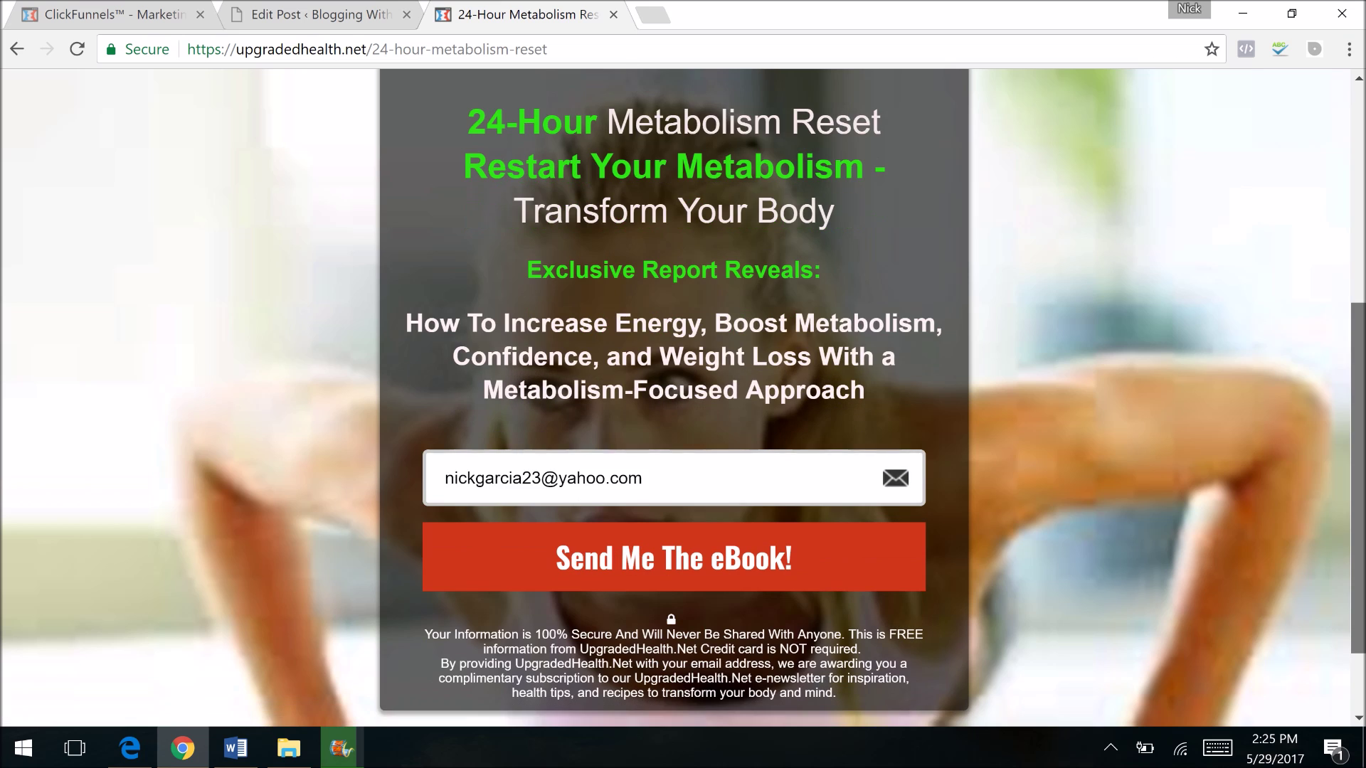
scroll(867, 193, up, 2)
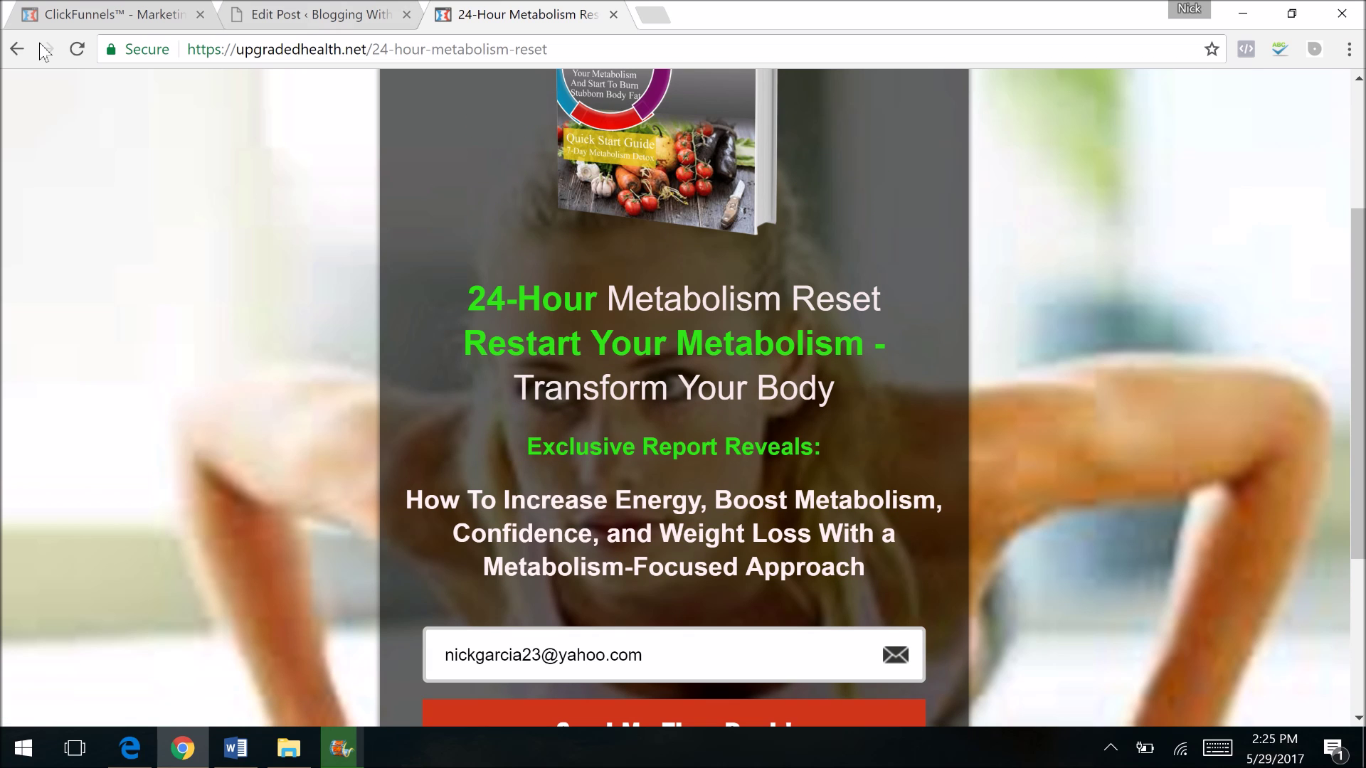
key(alt+Left)
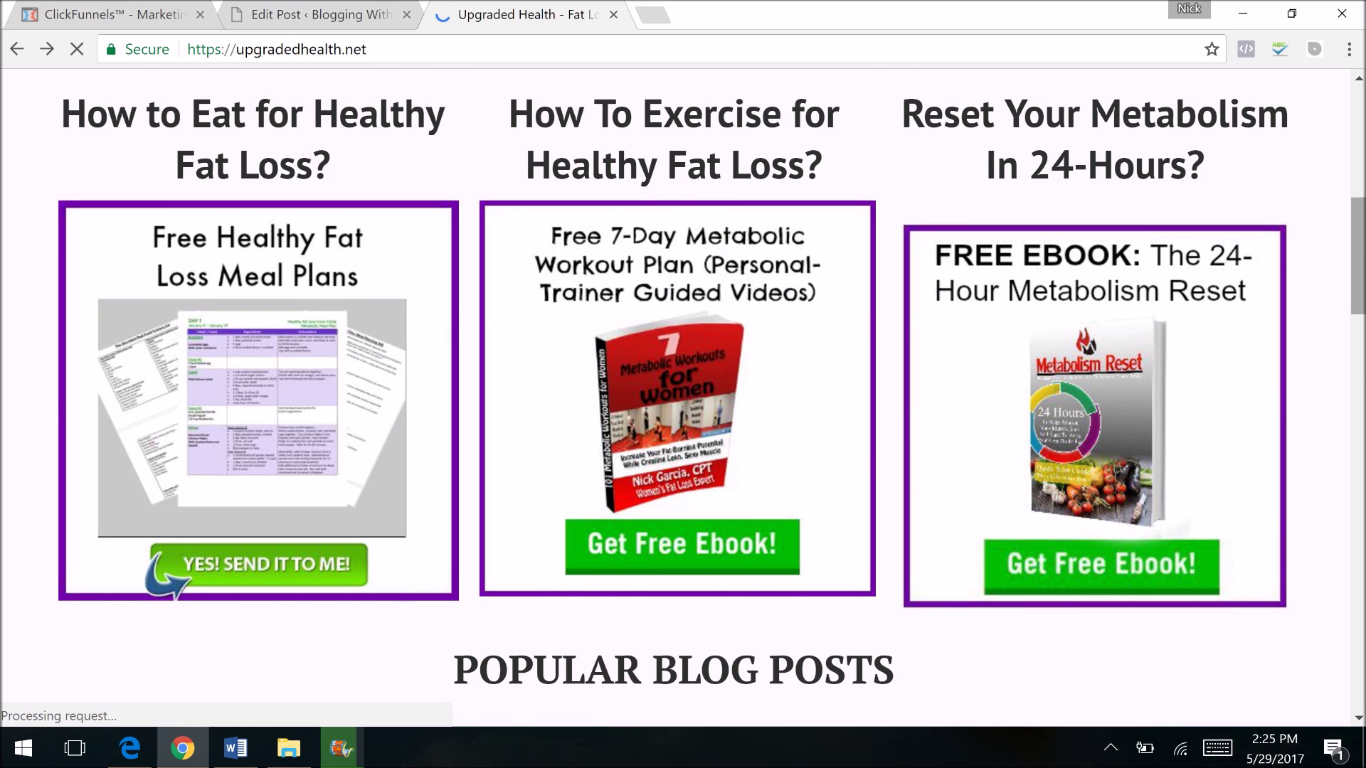
- Scroll past Popular Blog Posts to the three Fast-Track programs, including The Flat Belly System
scroll(1131, 363, down, 4)
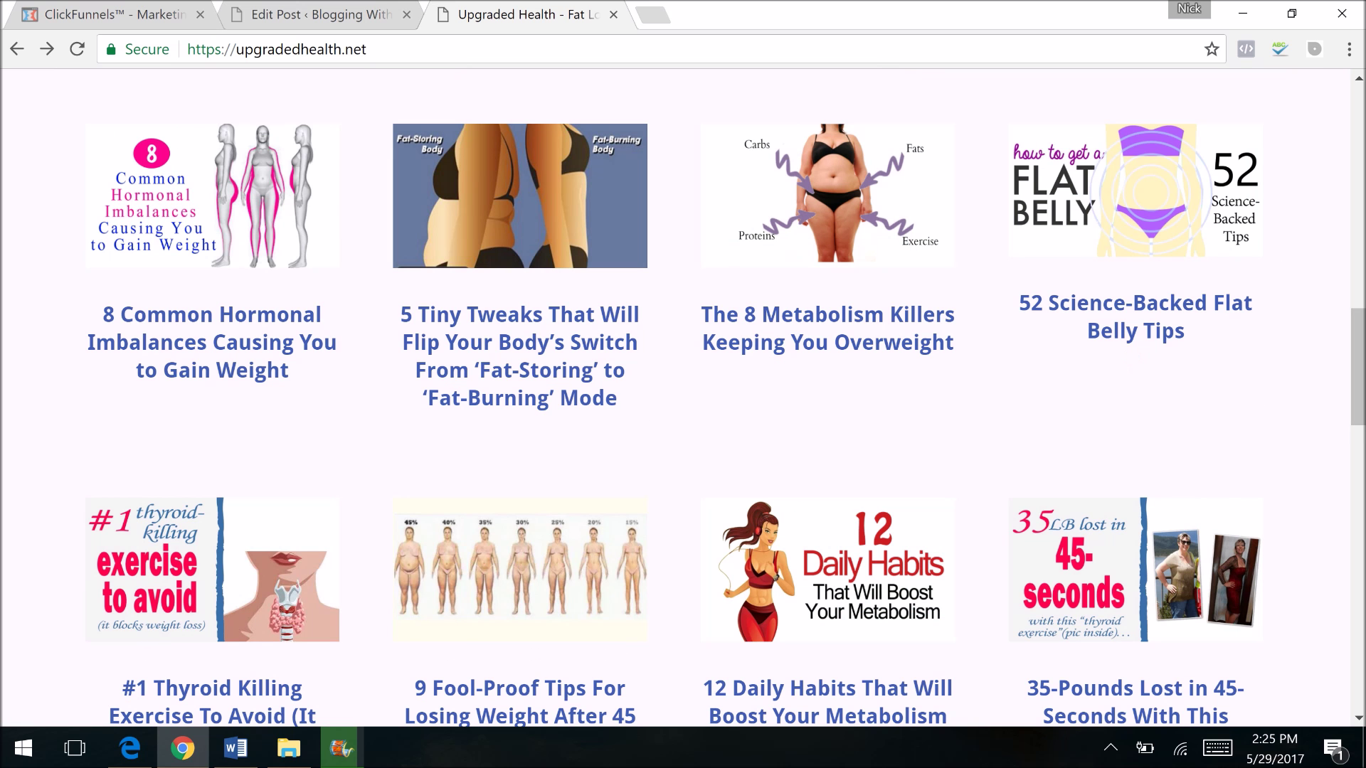
drag(1359, 366, 1346, 458)
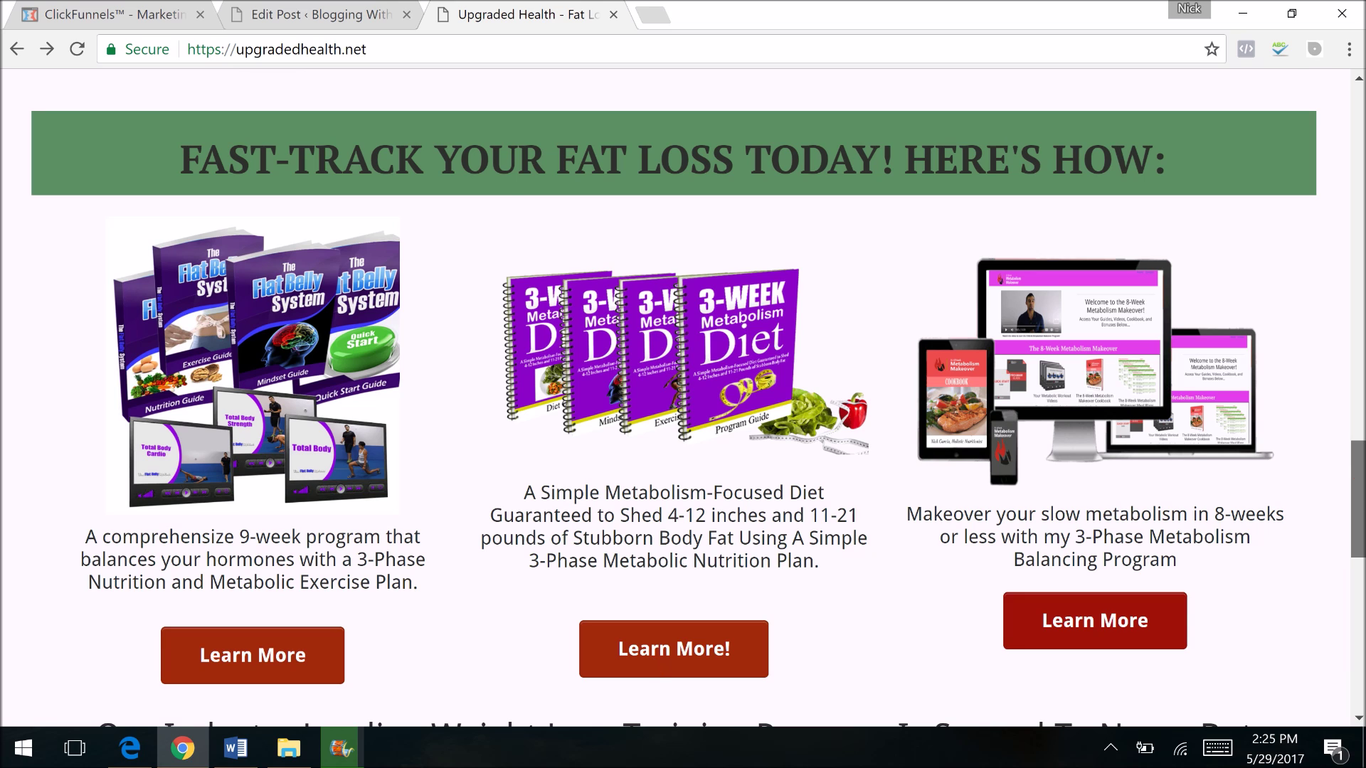
scroll(673, 399, up, 4)
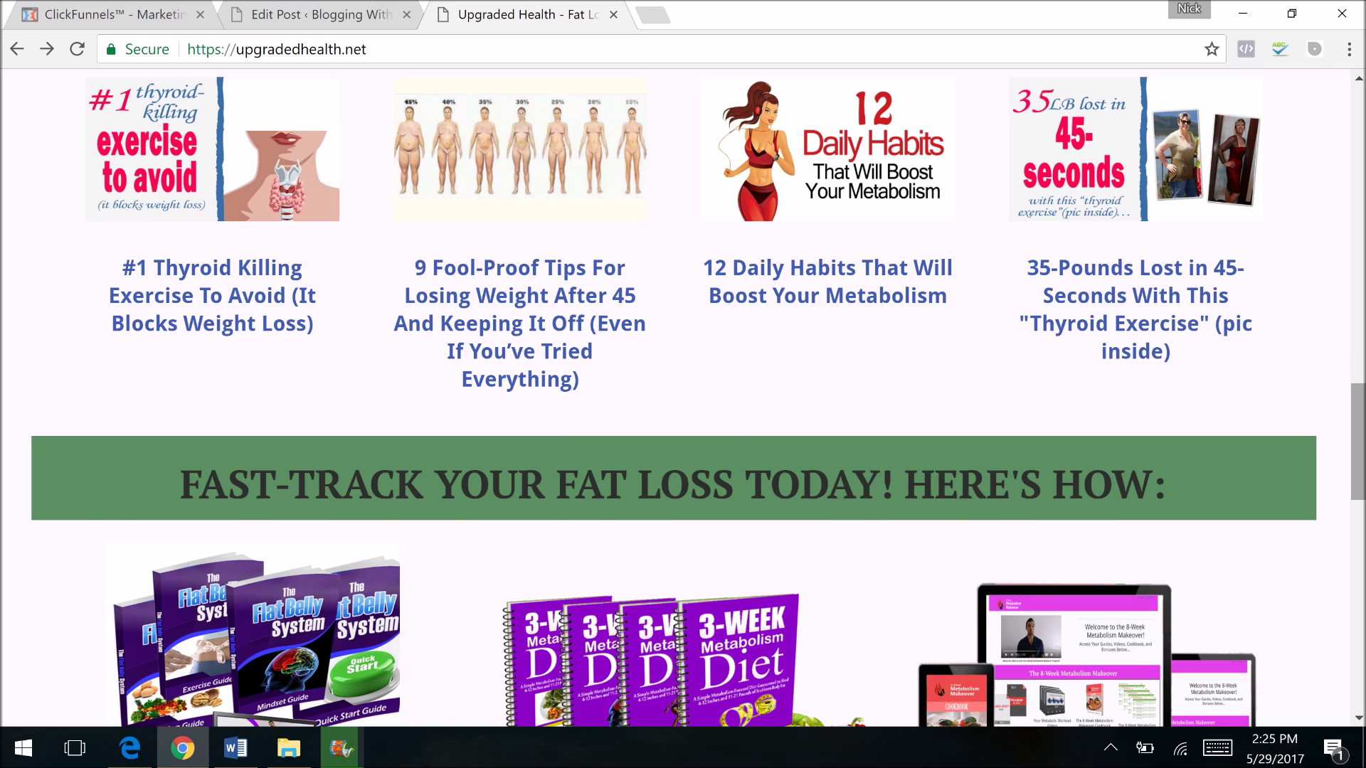
scroll(608, 530, down, 6)
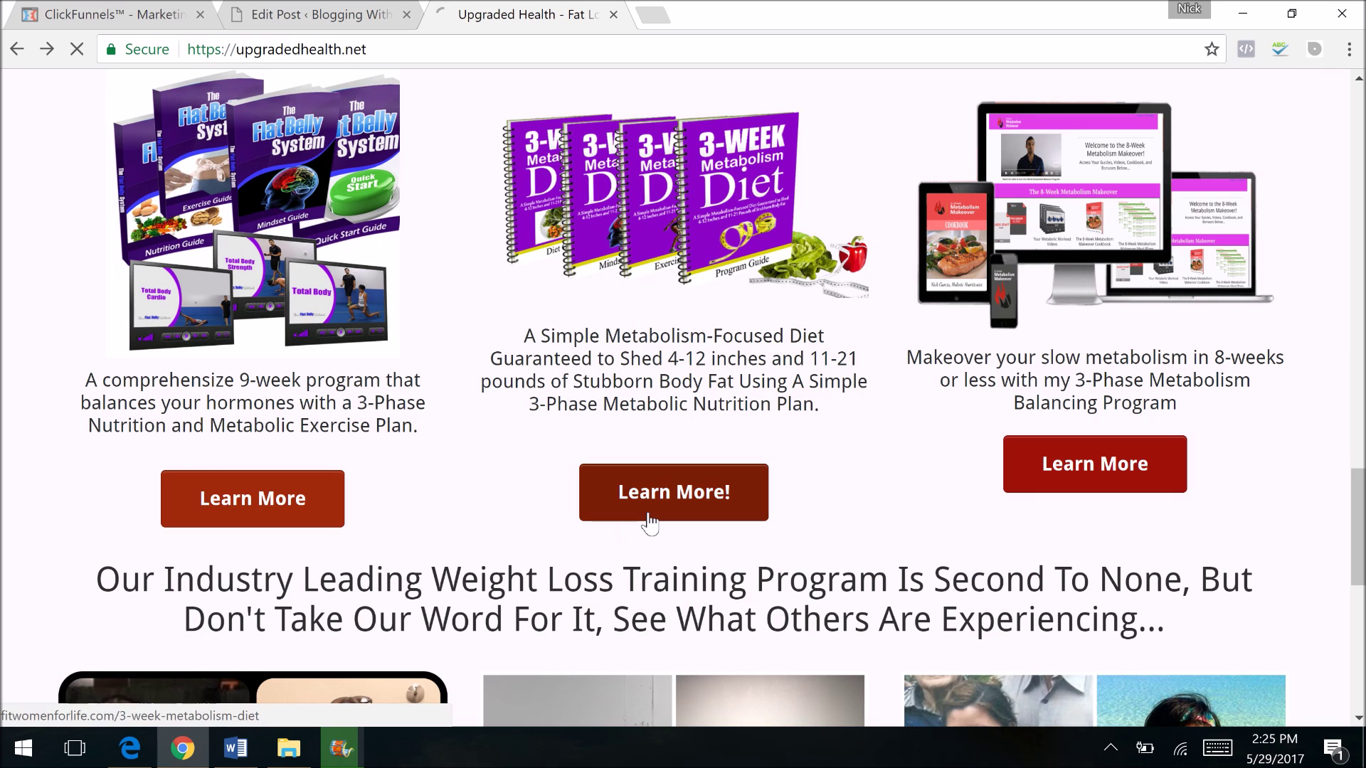
- Open the 3-Week Metabolism Diet sales page via Learn More! and scroll to its FAQ
click(643, 519)
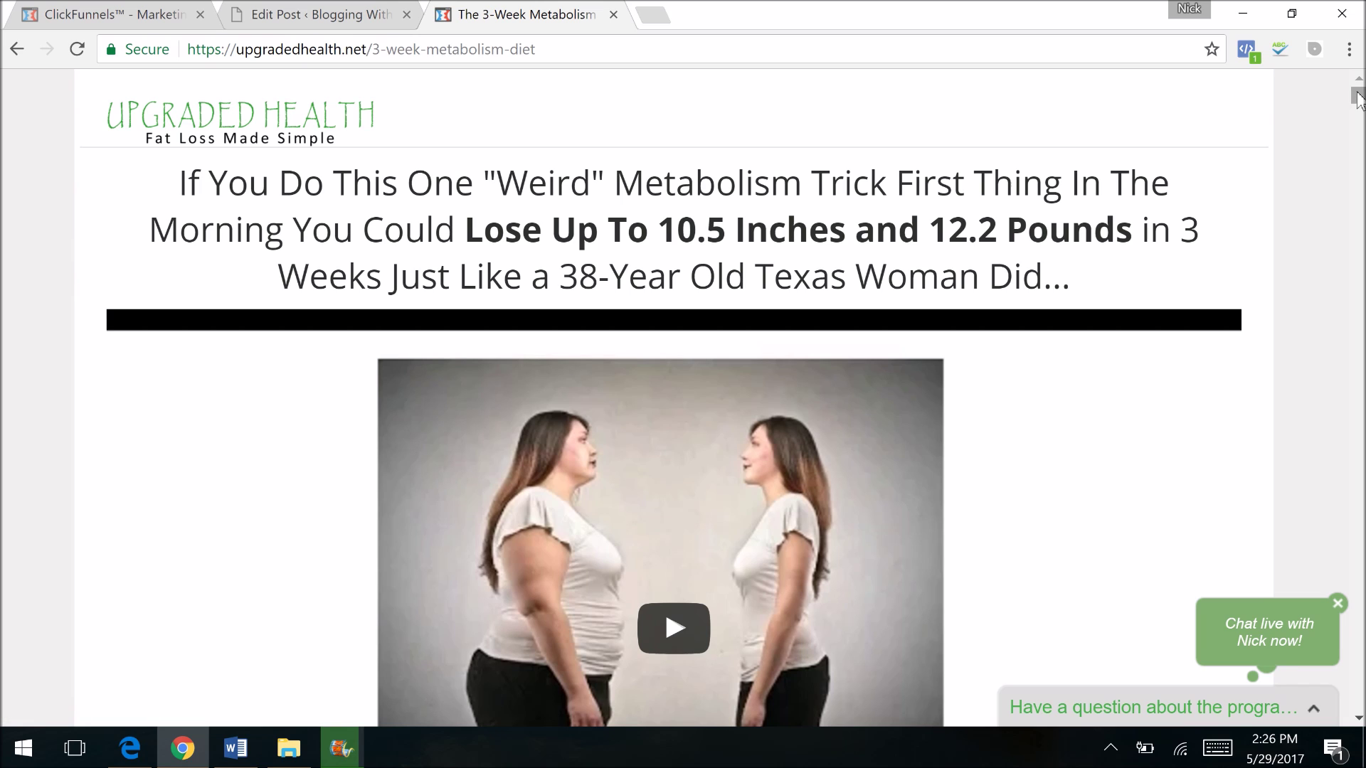
scroll(1358, 100, down, 1)
click(1359, 96)
drag(1358, 97, 1359, 493)
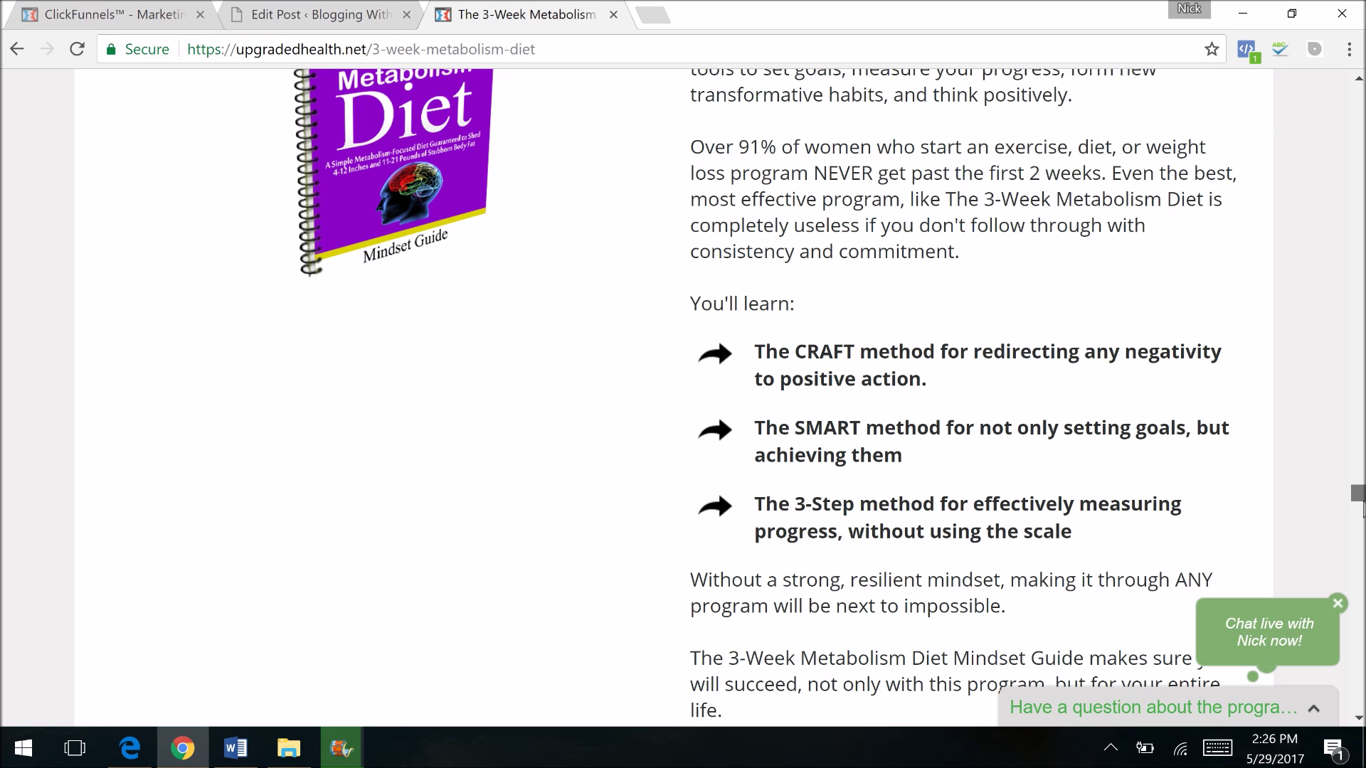
scroll(1316, 500, down, 5)
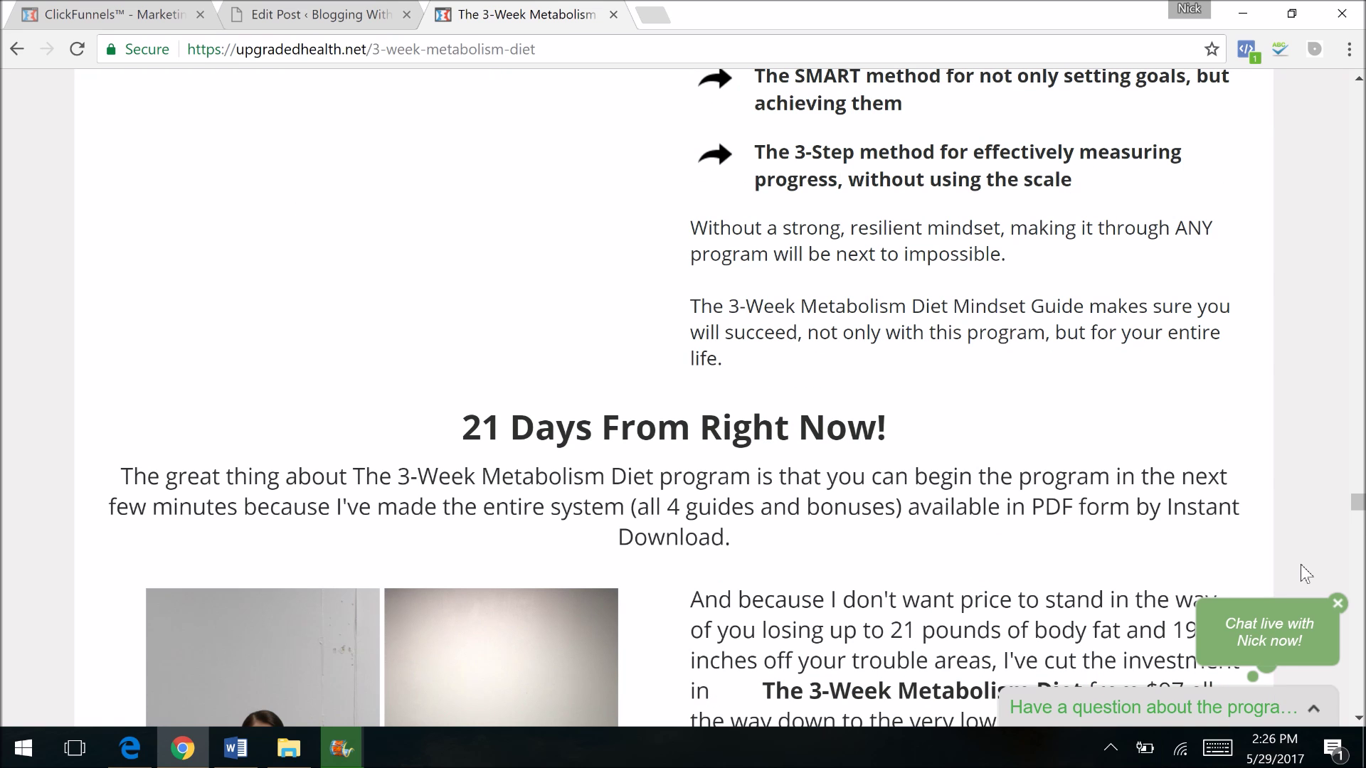
mouse_move(1358, 502)
mouse_down()
mouse_move(1357, 663)
mouse_move(1358, 632)
mouse_up()
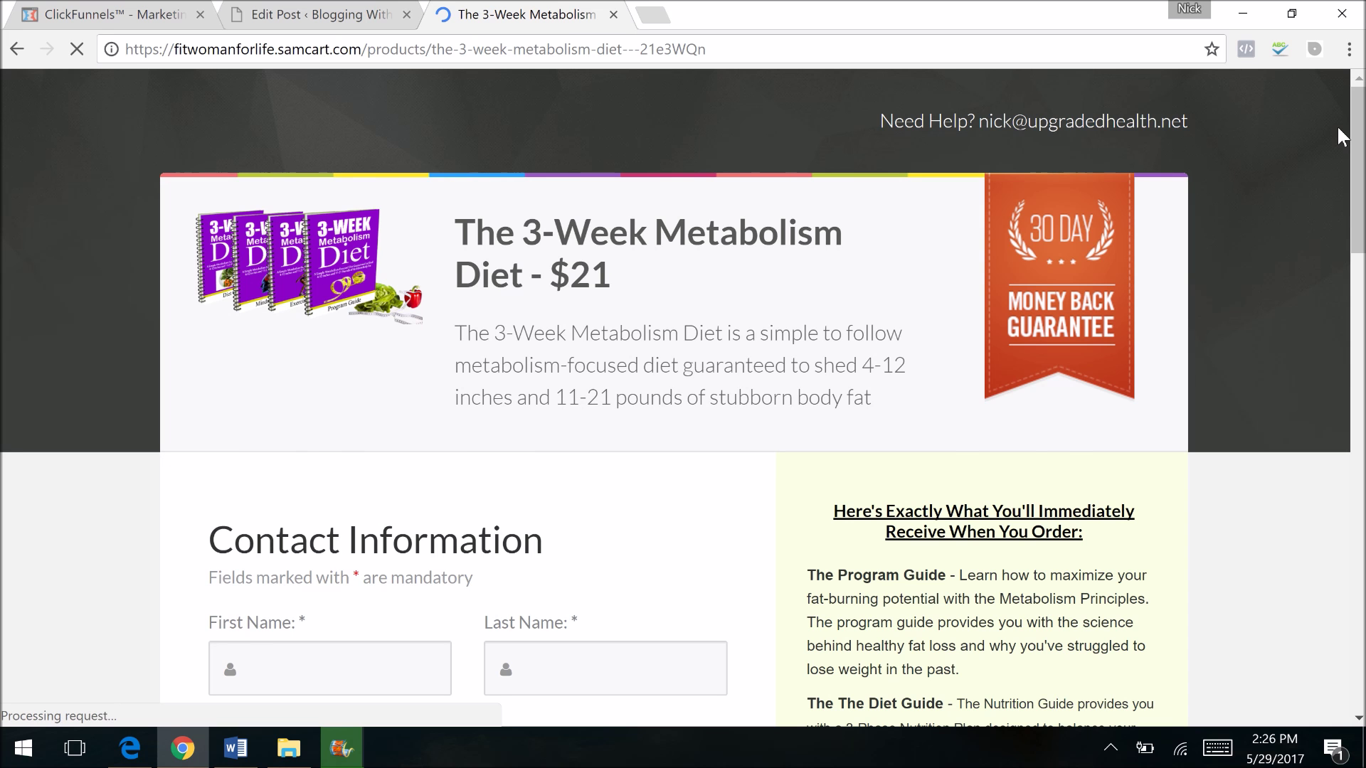
- Review the $21 SamCart checkout's payment, order summary and guarantee sections, then go back home
scroll(1343, 136, down, 1)
scroll(577, 301, down, 3)
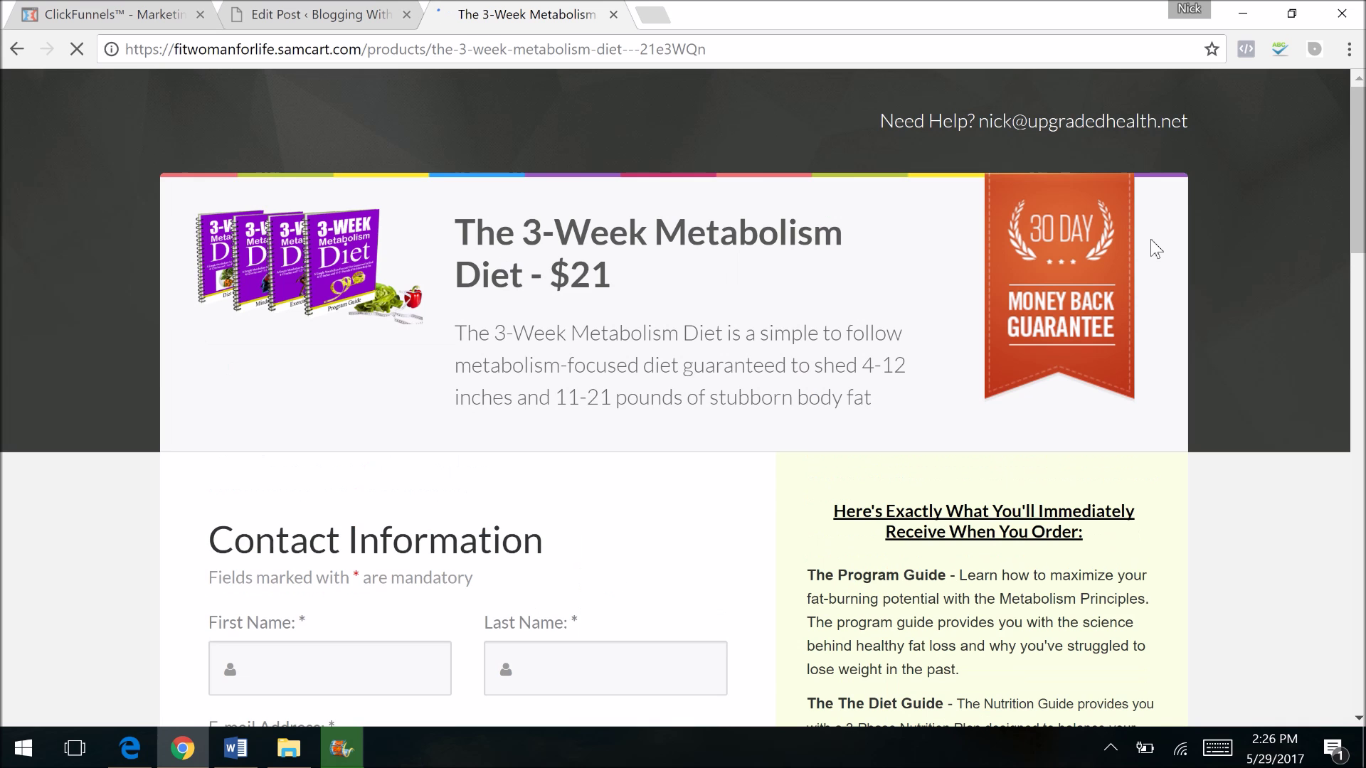
scroll(1352, 640, down, 4)
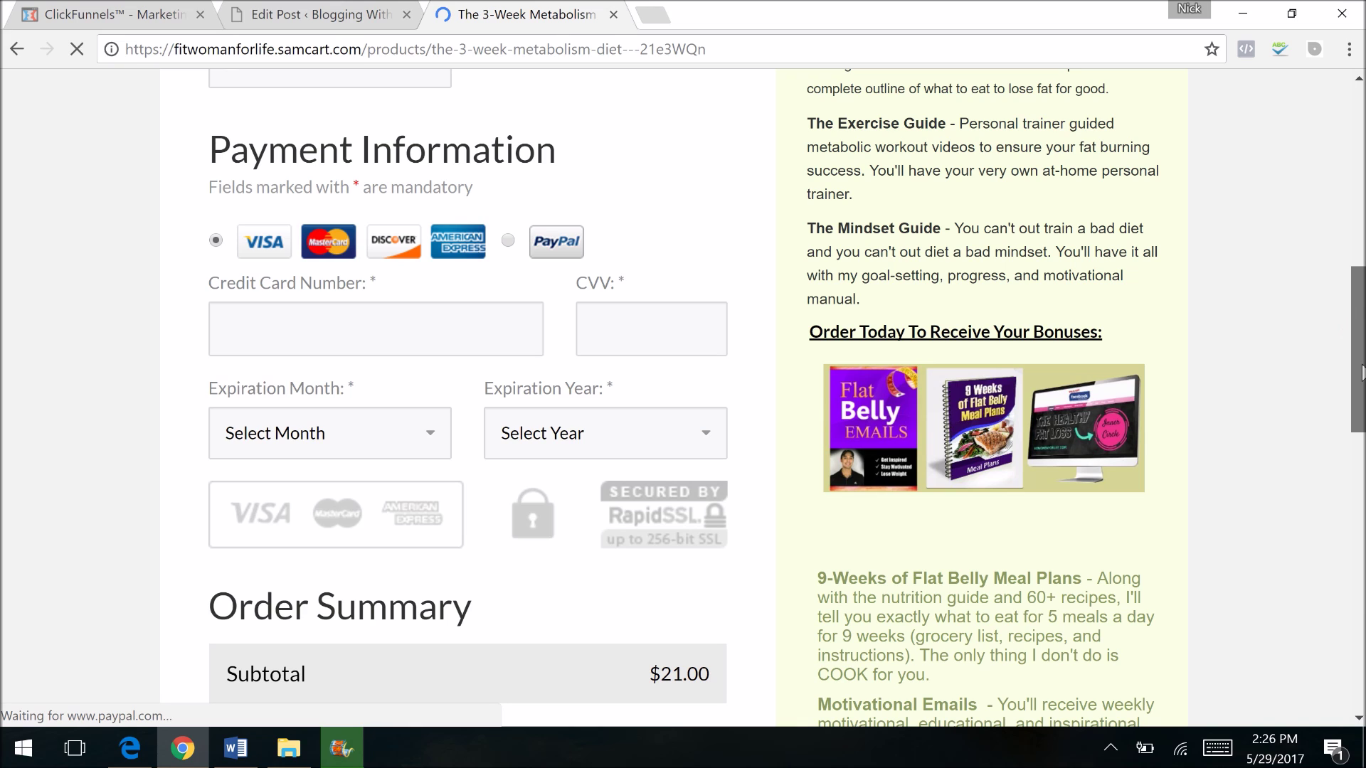
scroll(1354, 384, up, 2)
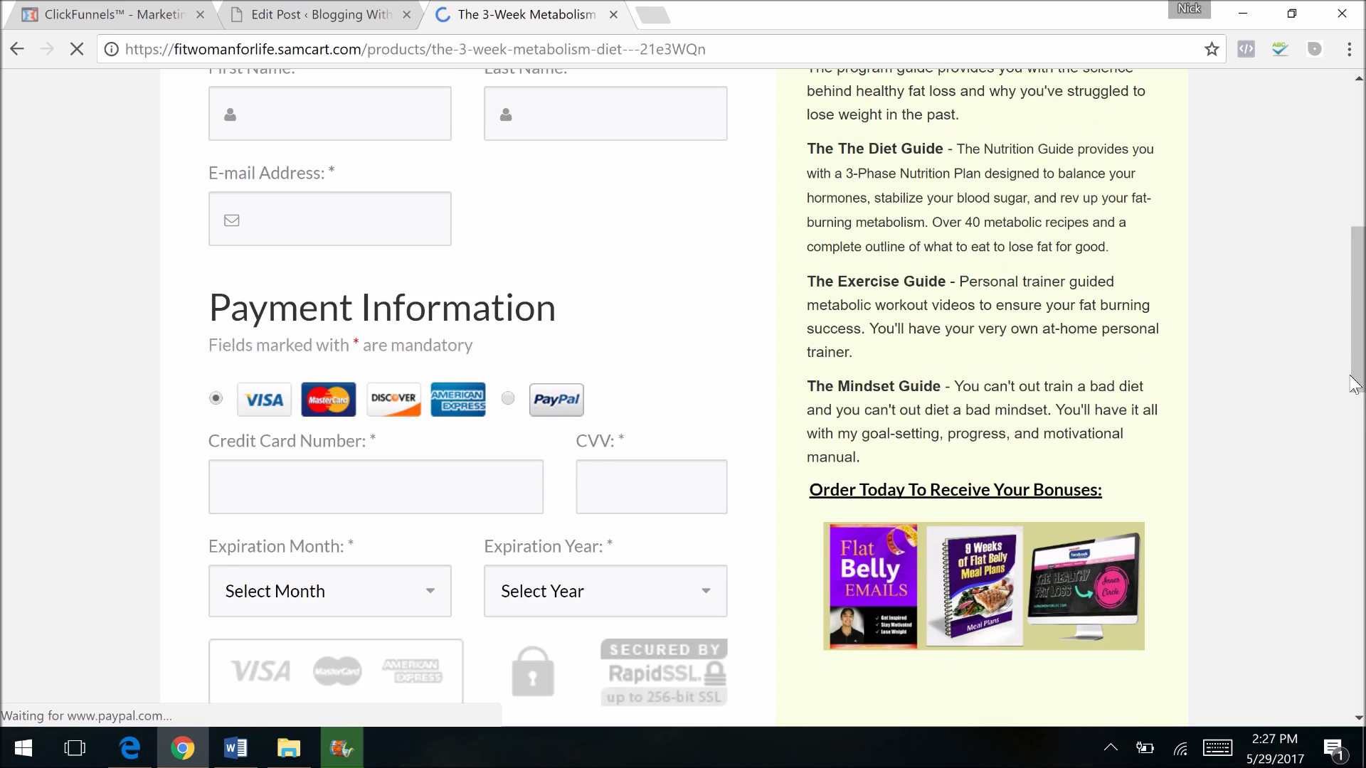
scroll(1274, 463, down, 7)
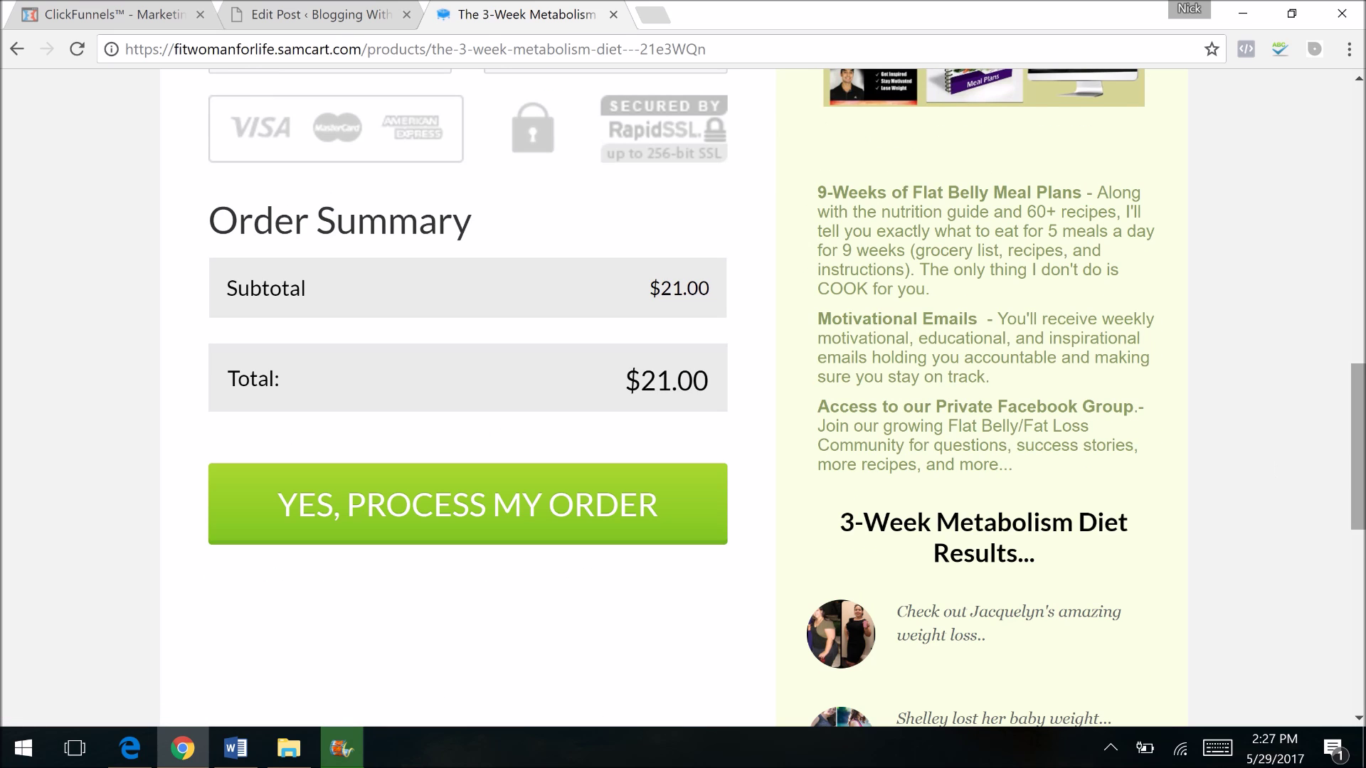
scroll(683, 399, down, 8)
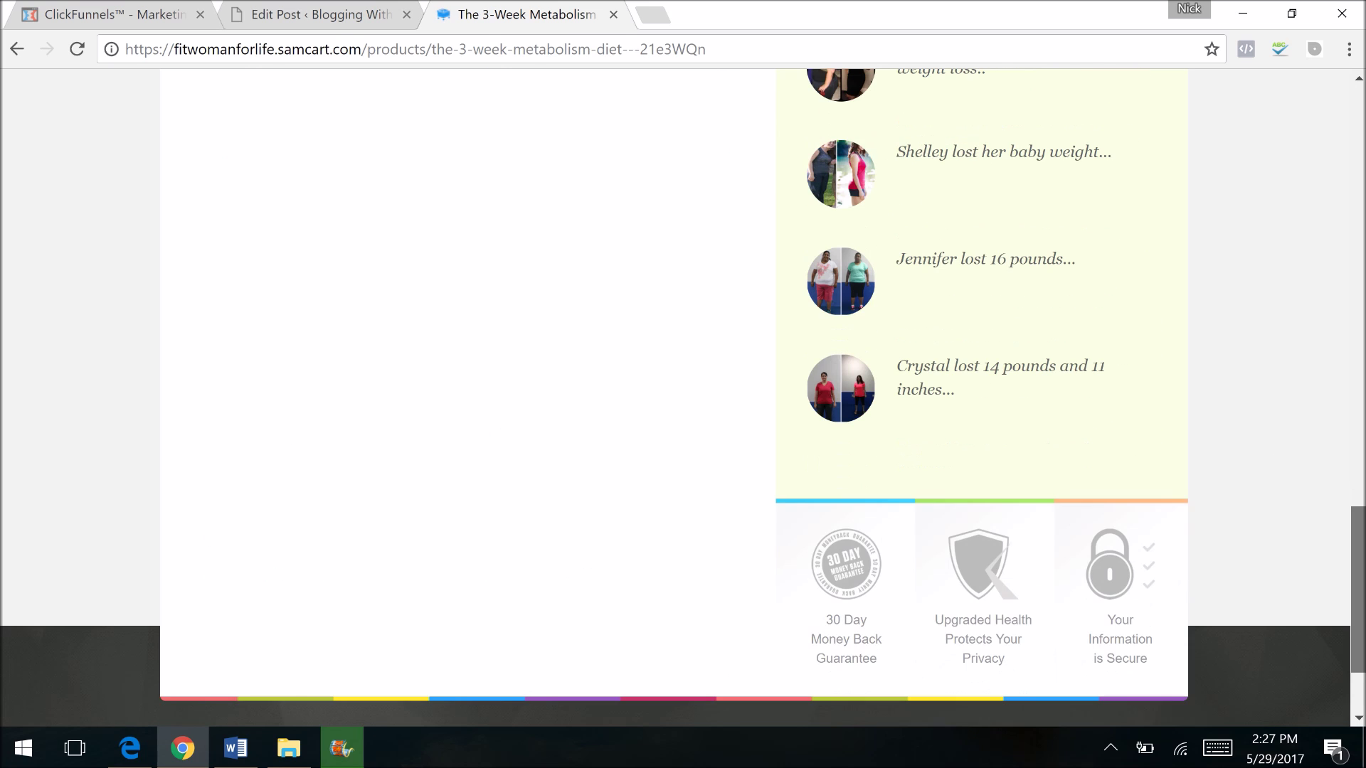
scroll(1358, 389, up, 8)
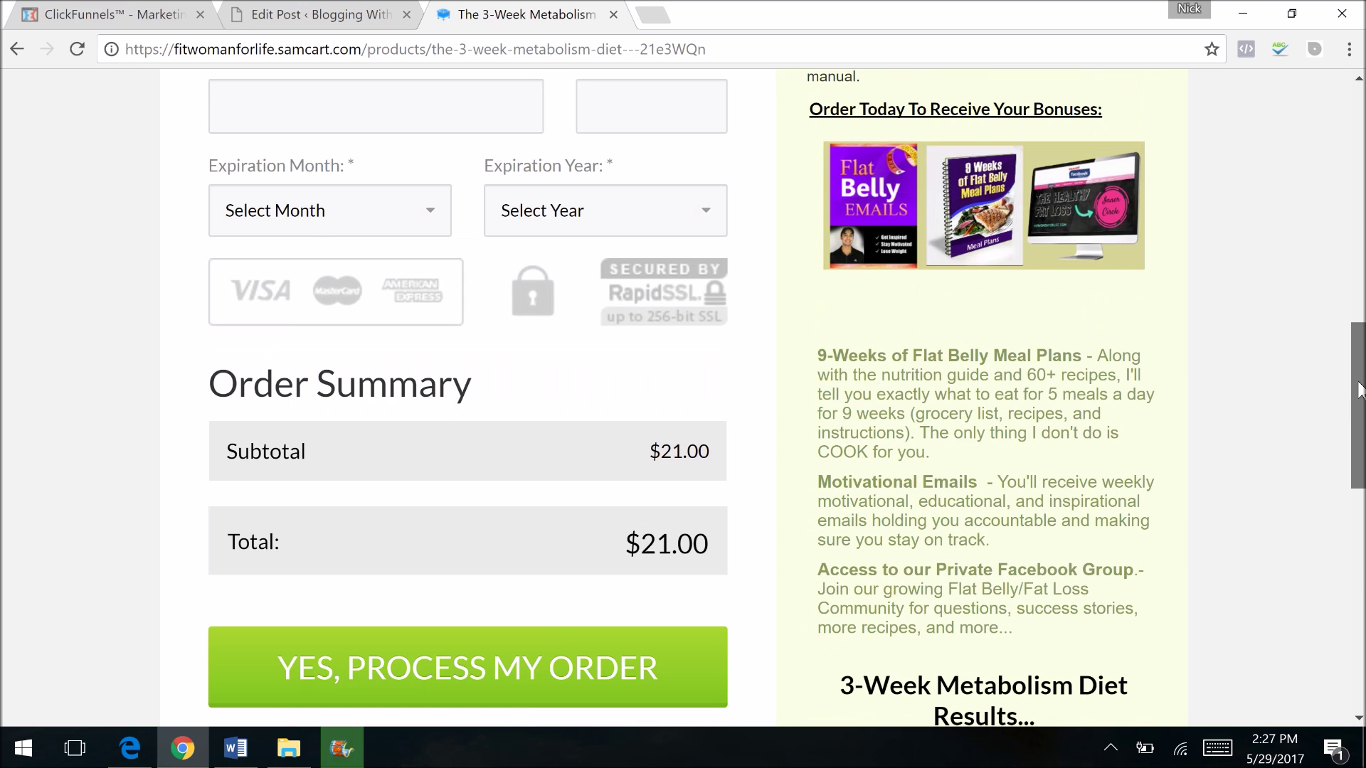
scroll(1359, 390, up, 5)
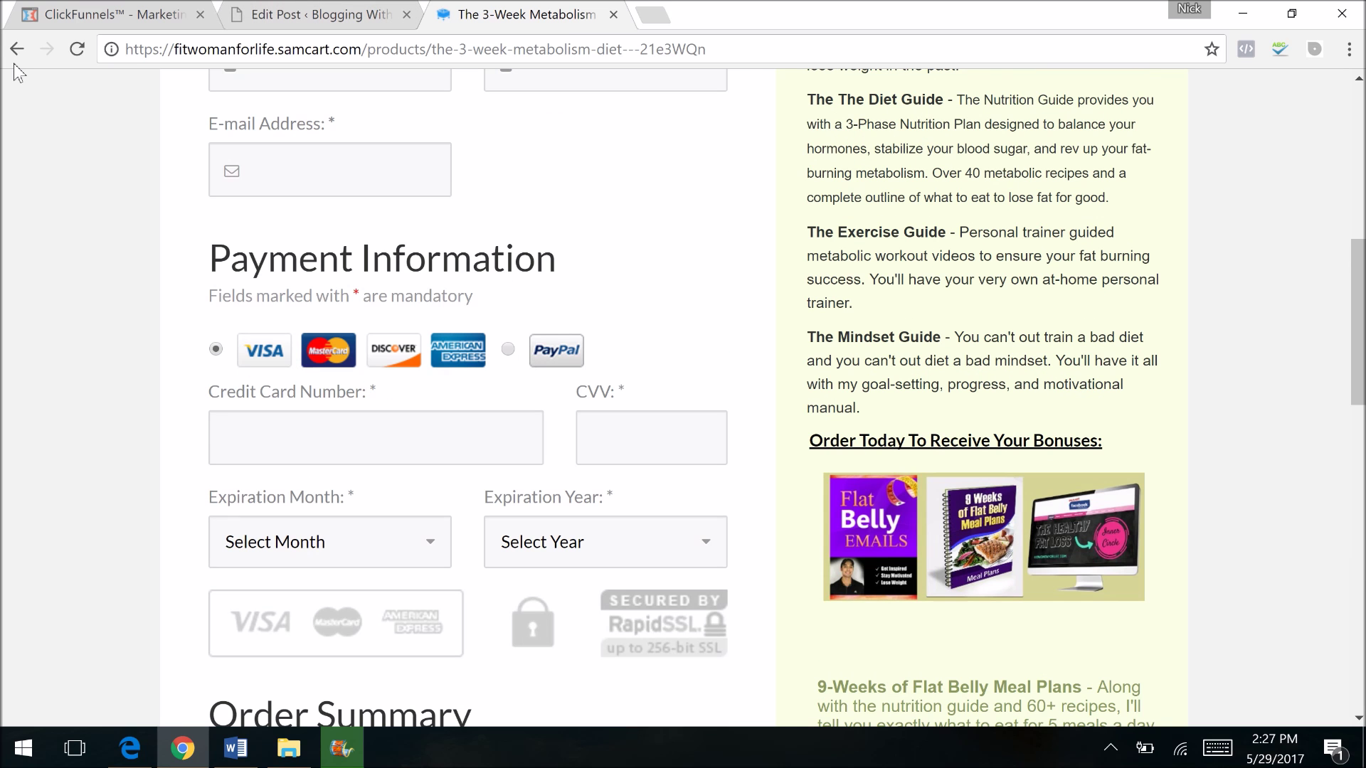
click(15, 56)
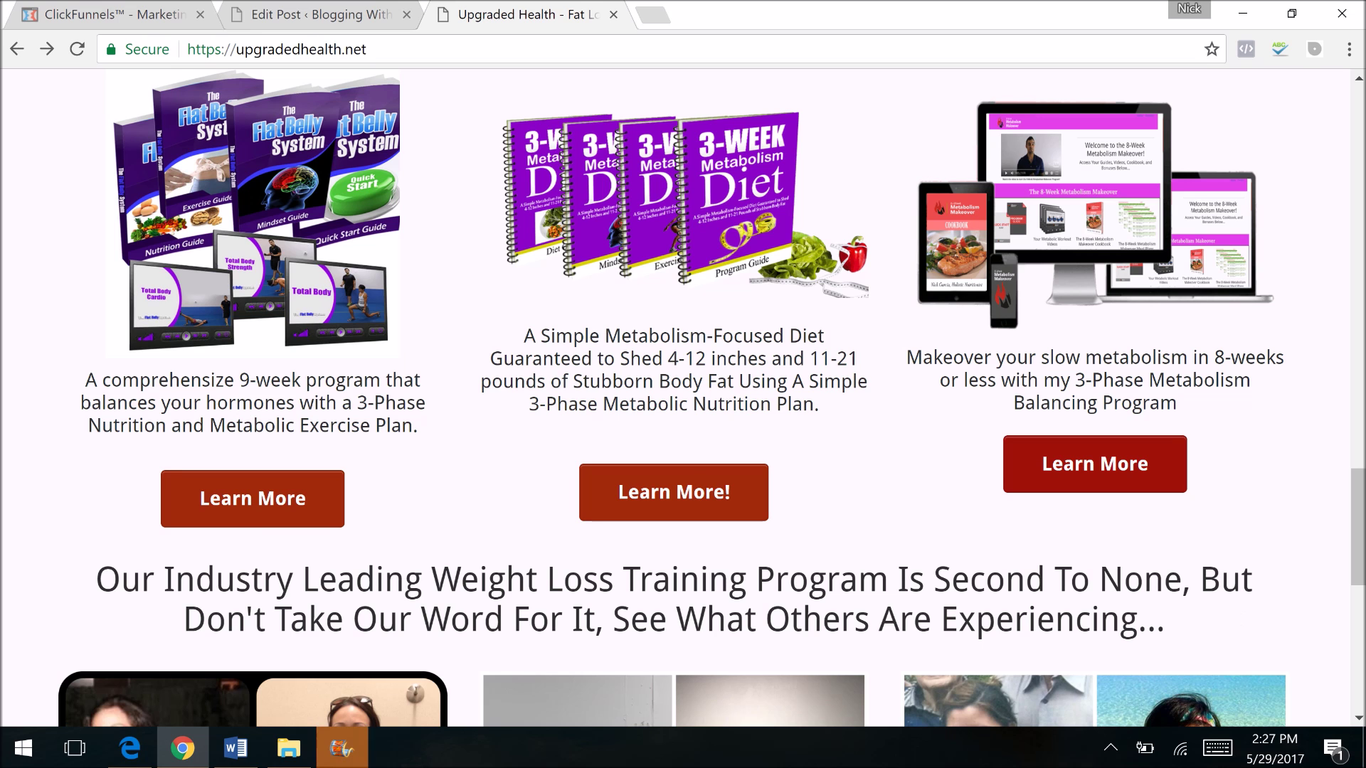
- Scroll the home page through its paid programs, Free Resources and Popular Blog Posts sections
scroll(966, 221, up, 20)
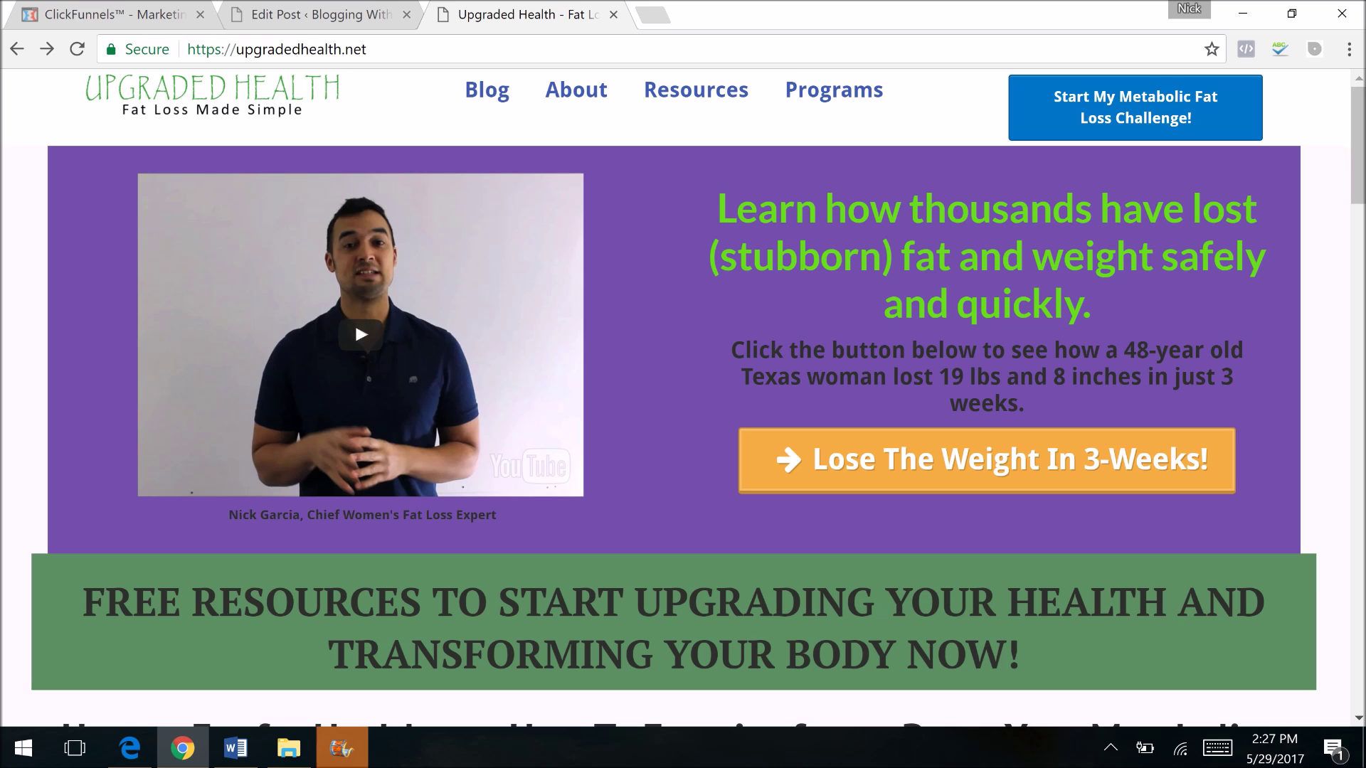
scroll(965, 220, down, 3)
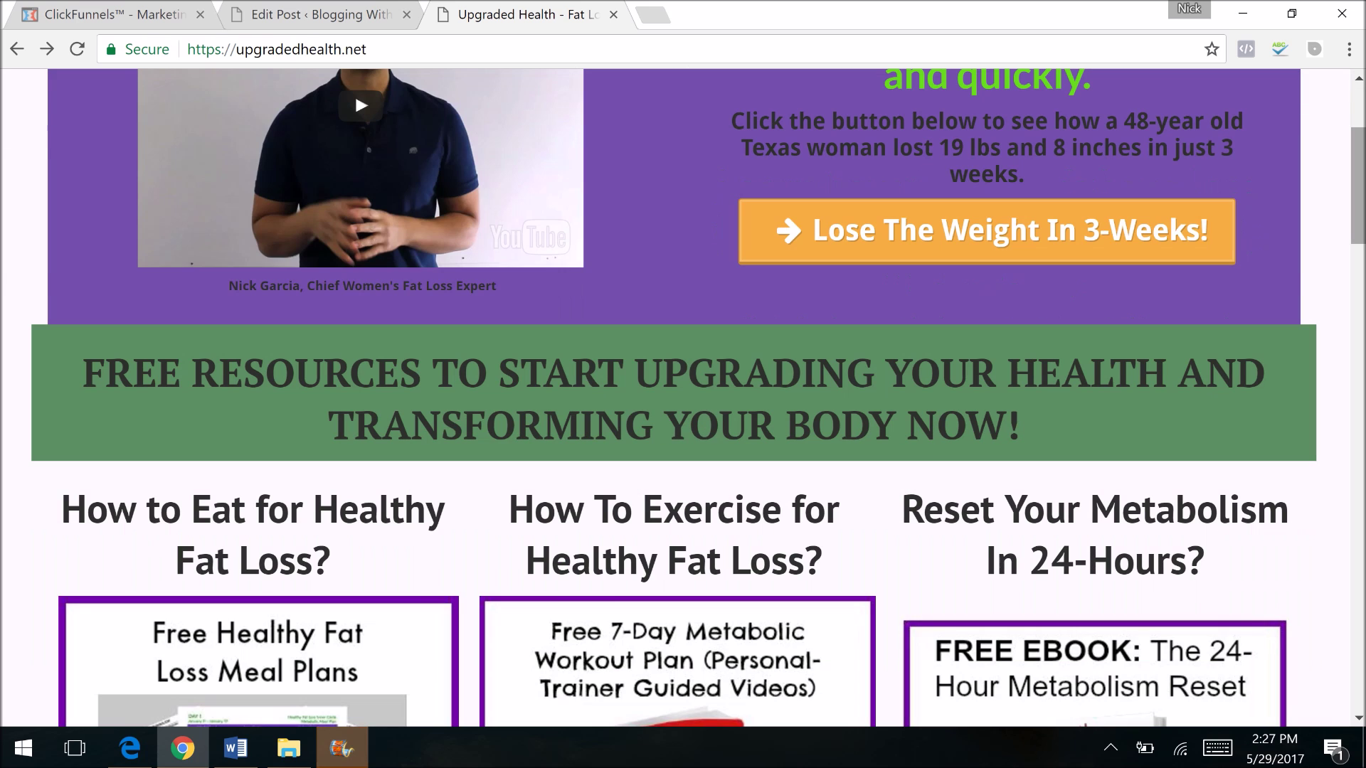
scroll(683, 398, down, 8)
scroll(683, 398, down, 3)
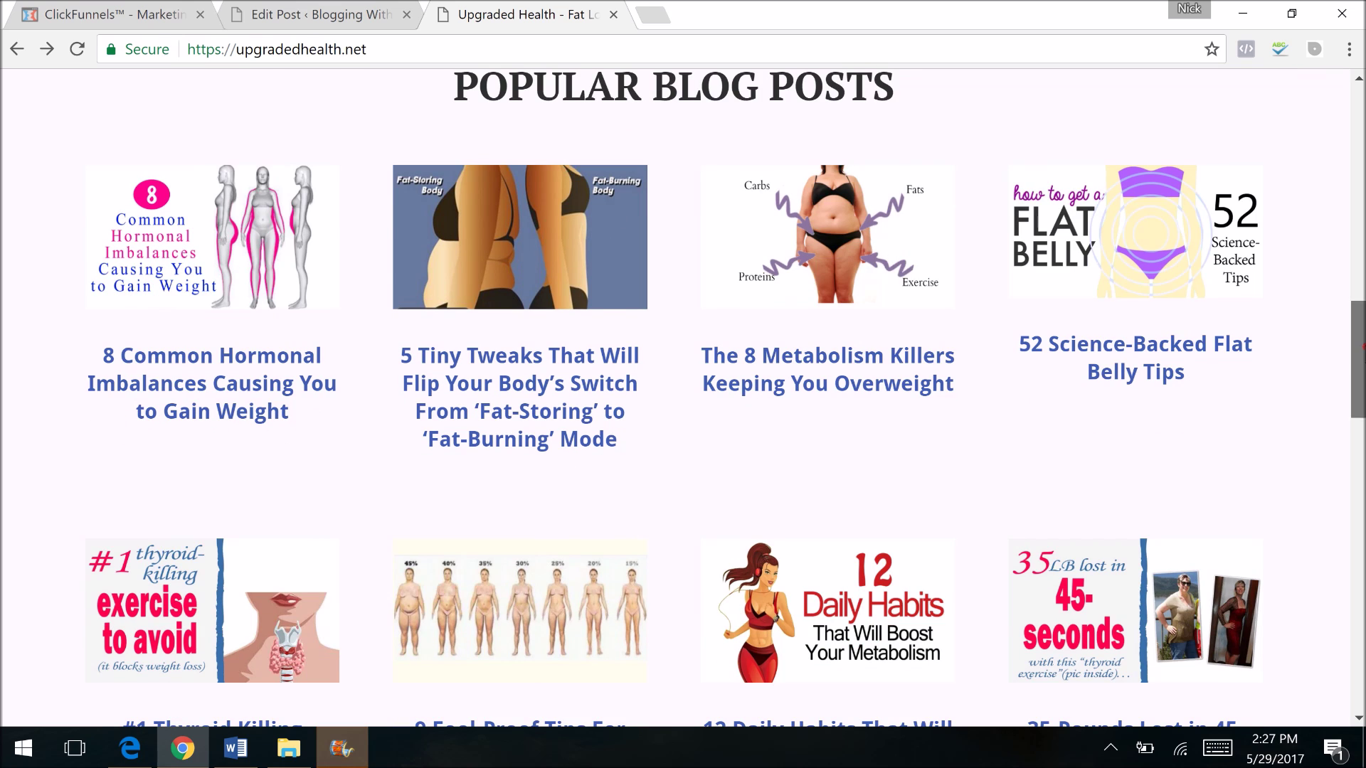
scroll(683, 398, up, 6)
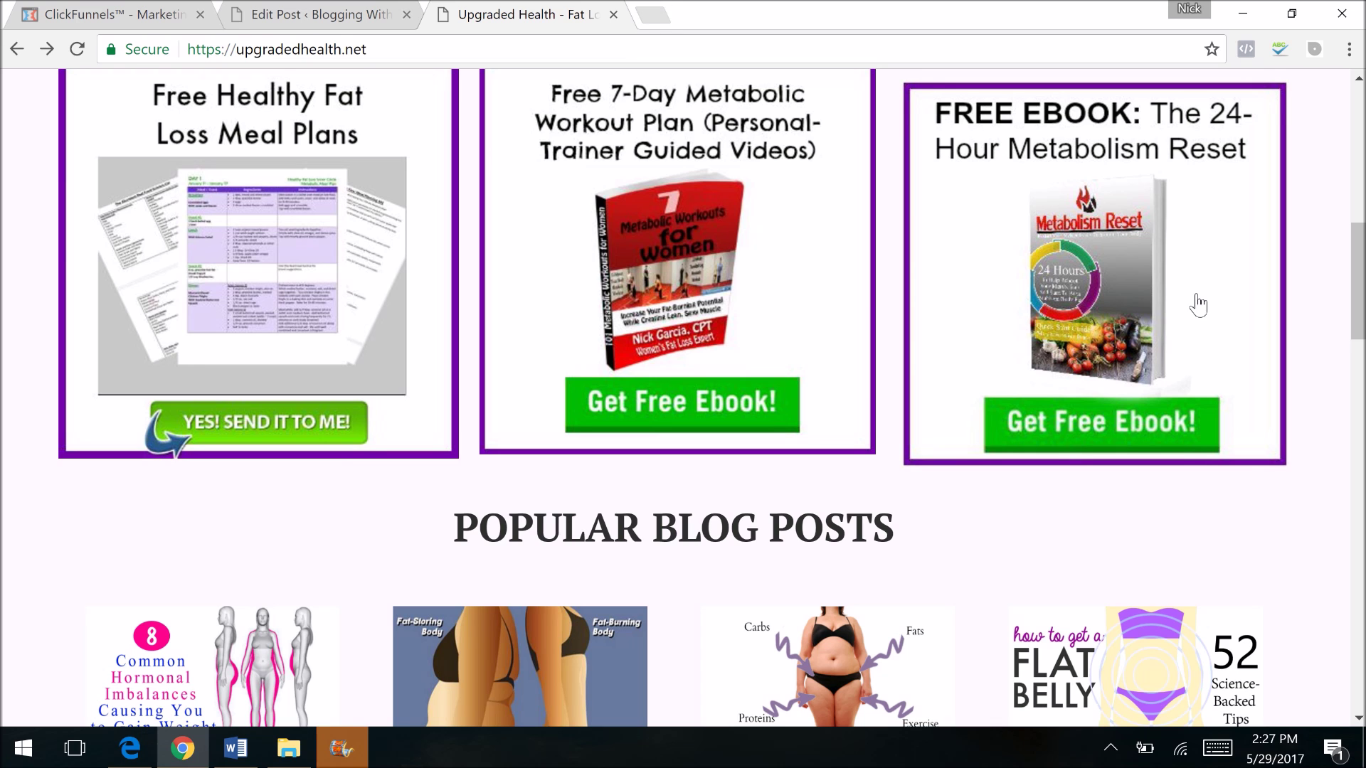
drag(1359, 246, 1360, 303)
- Return to the ClickFunnels tab and scroll the All Funnels list down to Shared Funnels
click(121, 16)
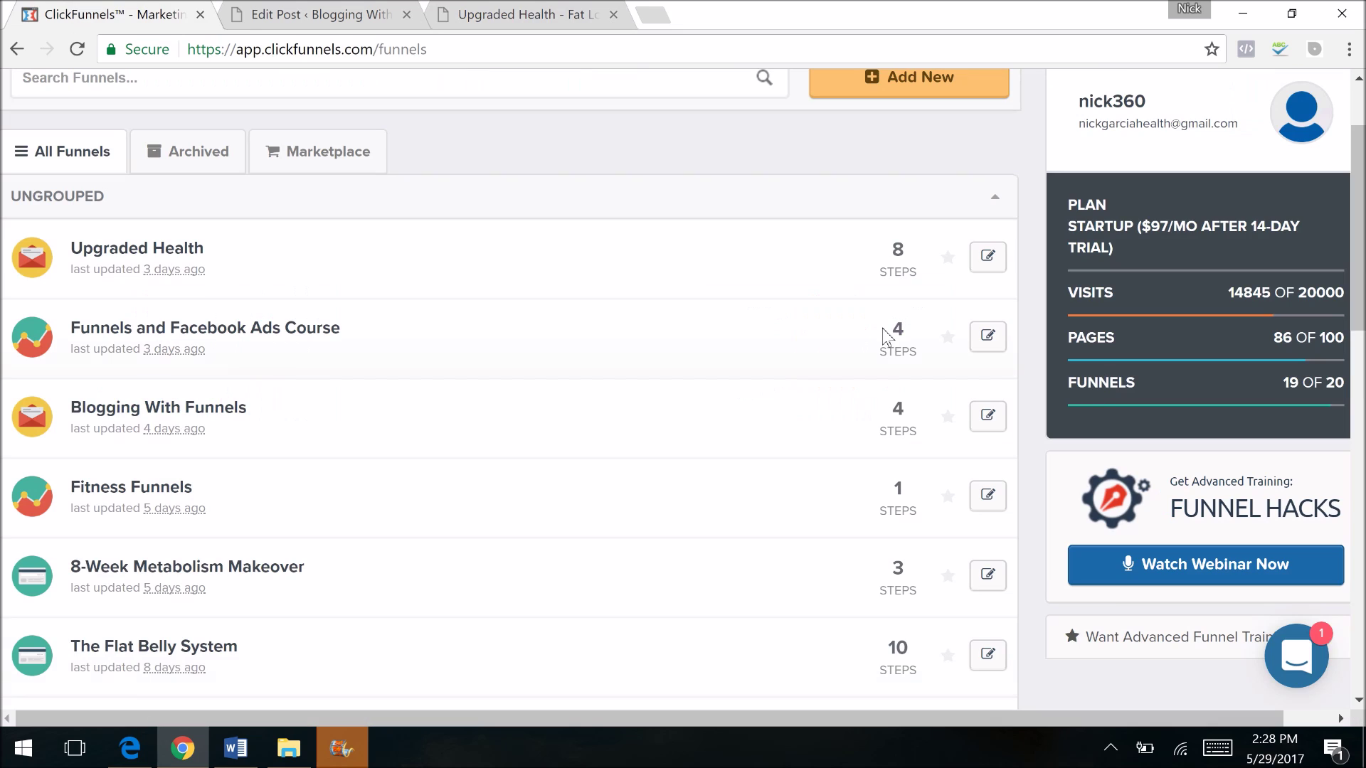
scroll(885, 335, down, 3)
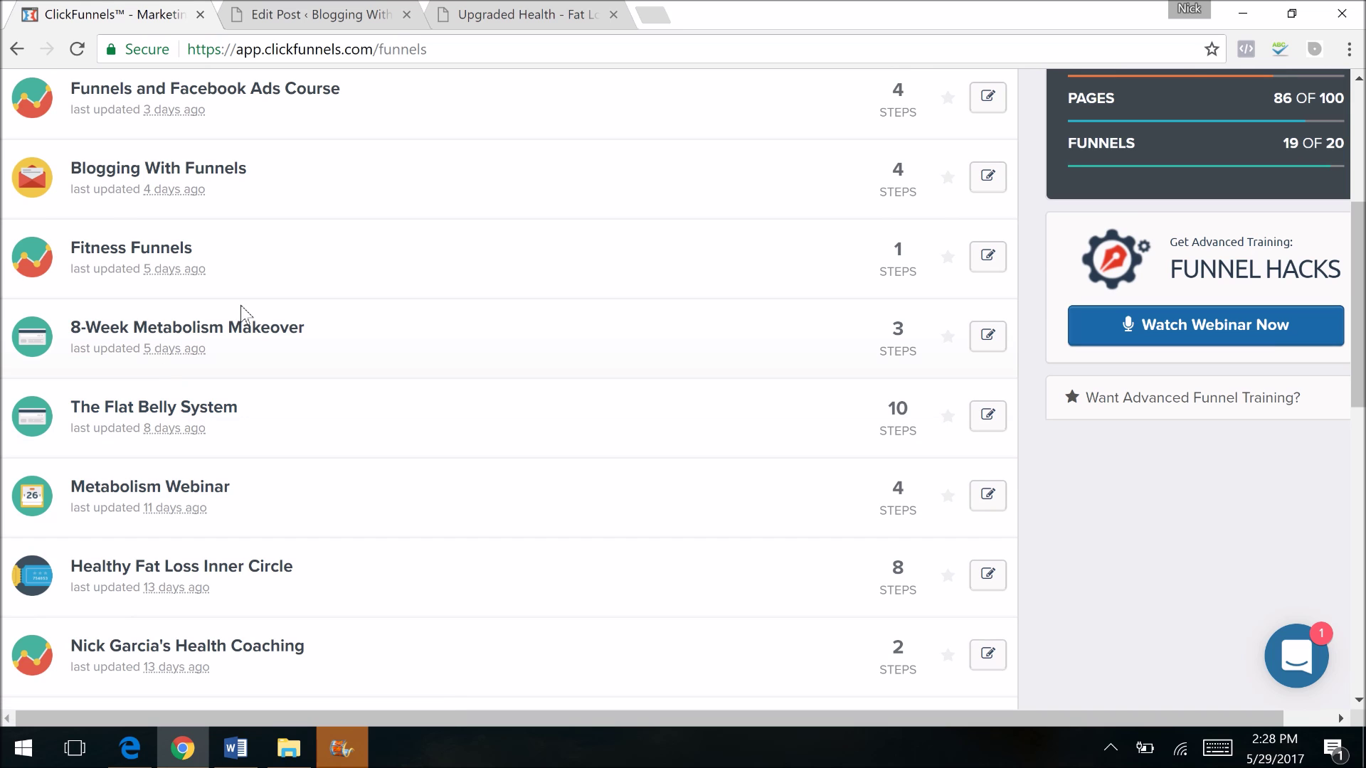
scroll(180, 369, down, 3)
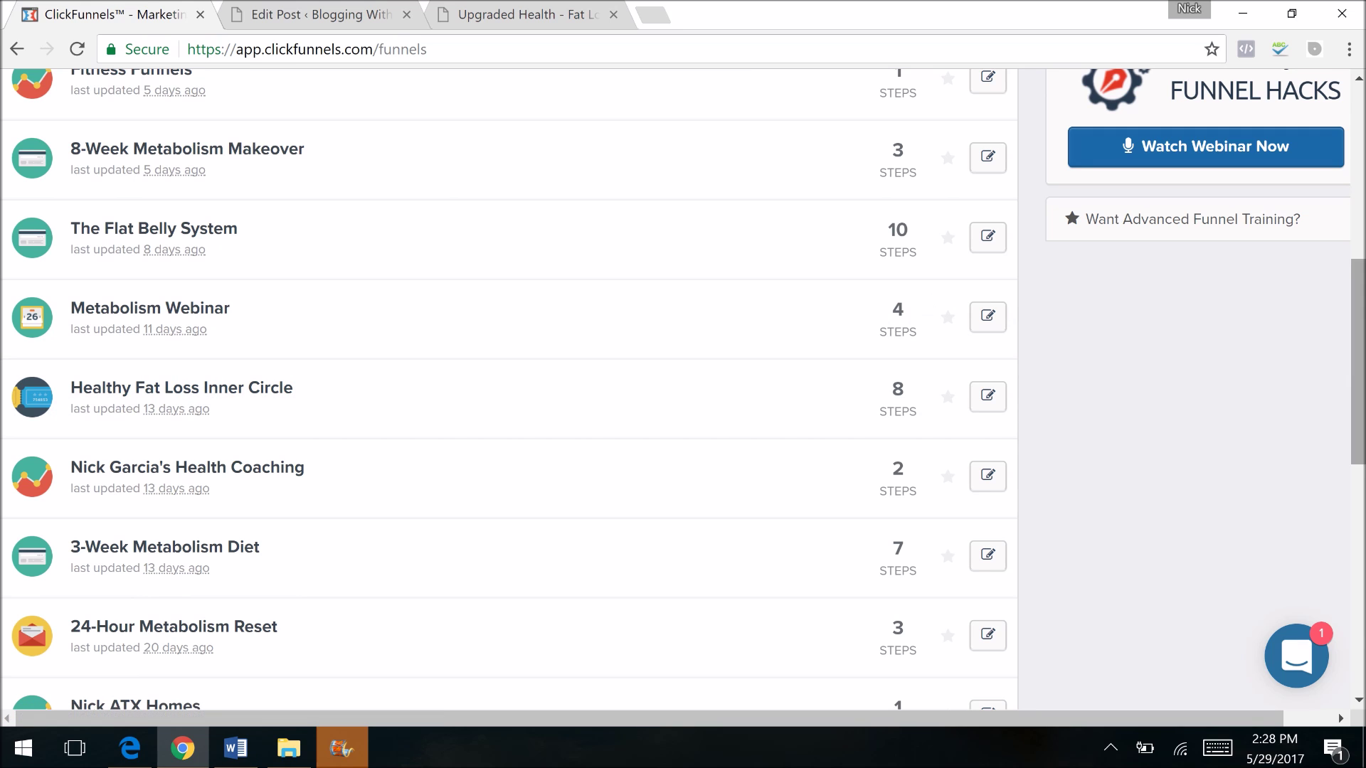
scroll(1295, 234, up, 10)
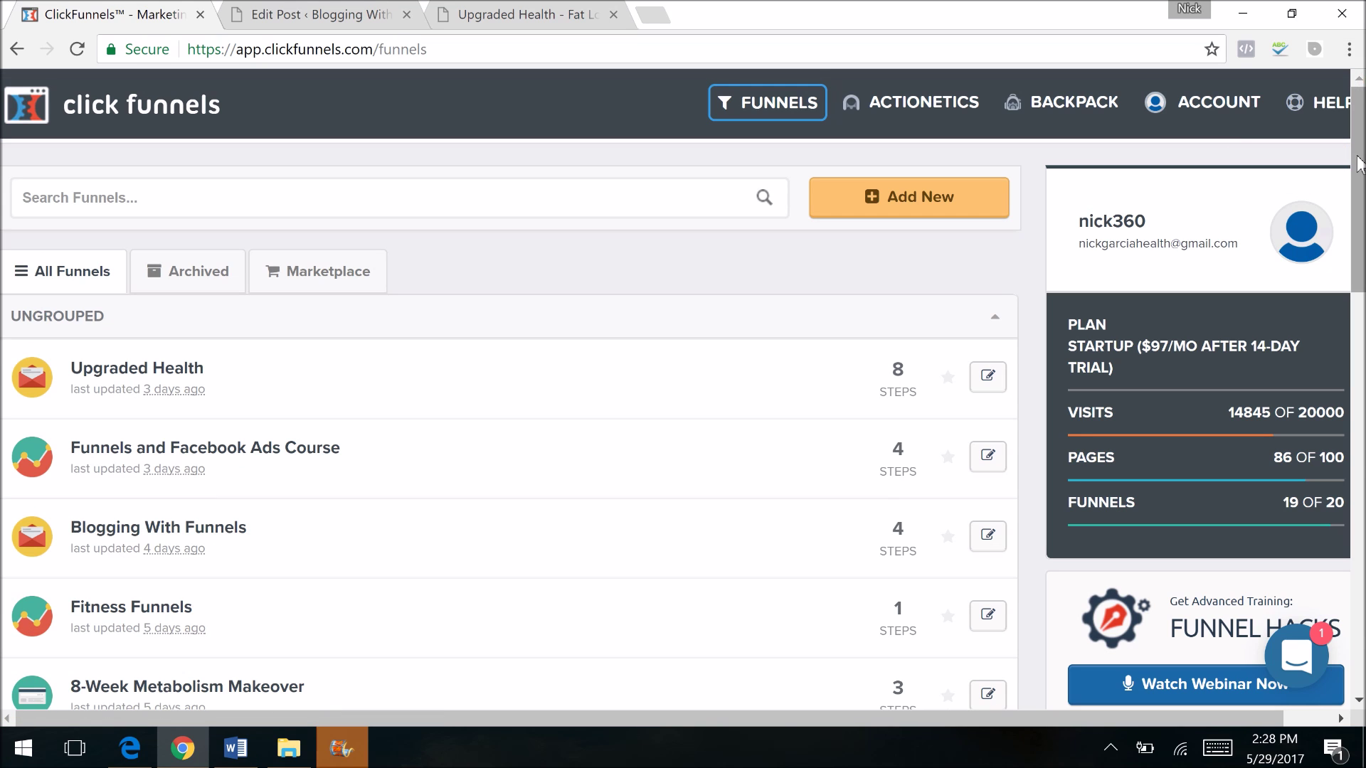
drag(1357, 163, 1357, 488)
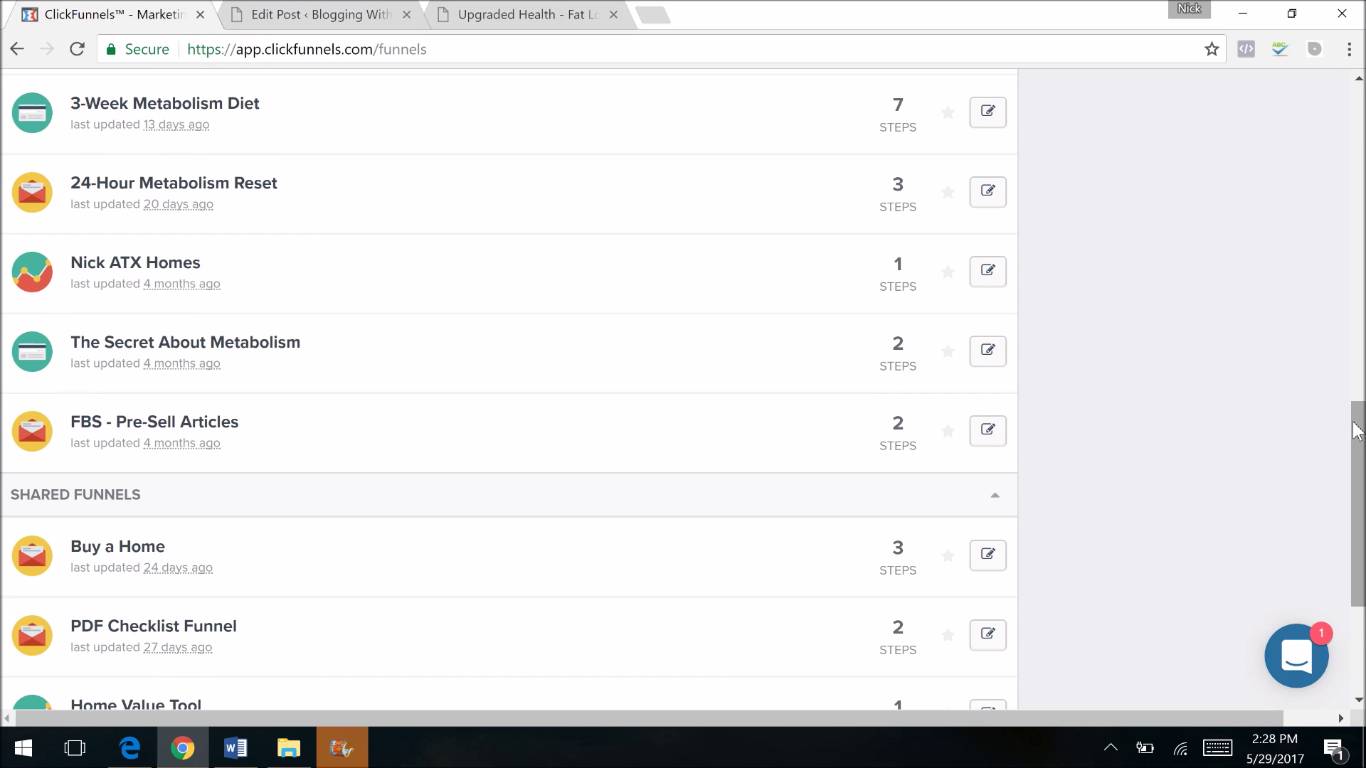
- Clear an accidental text selection and open the 3-Week Metabolism Diet funnel
click(1345, 467)
drag(1347, 473, 1314, 365)
click(1311, 369)
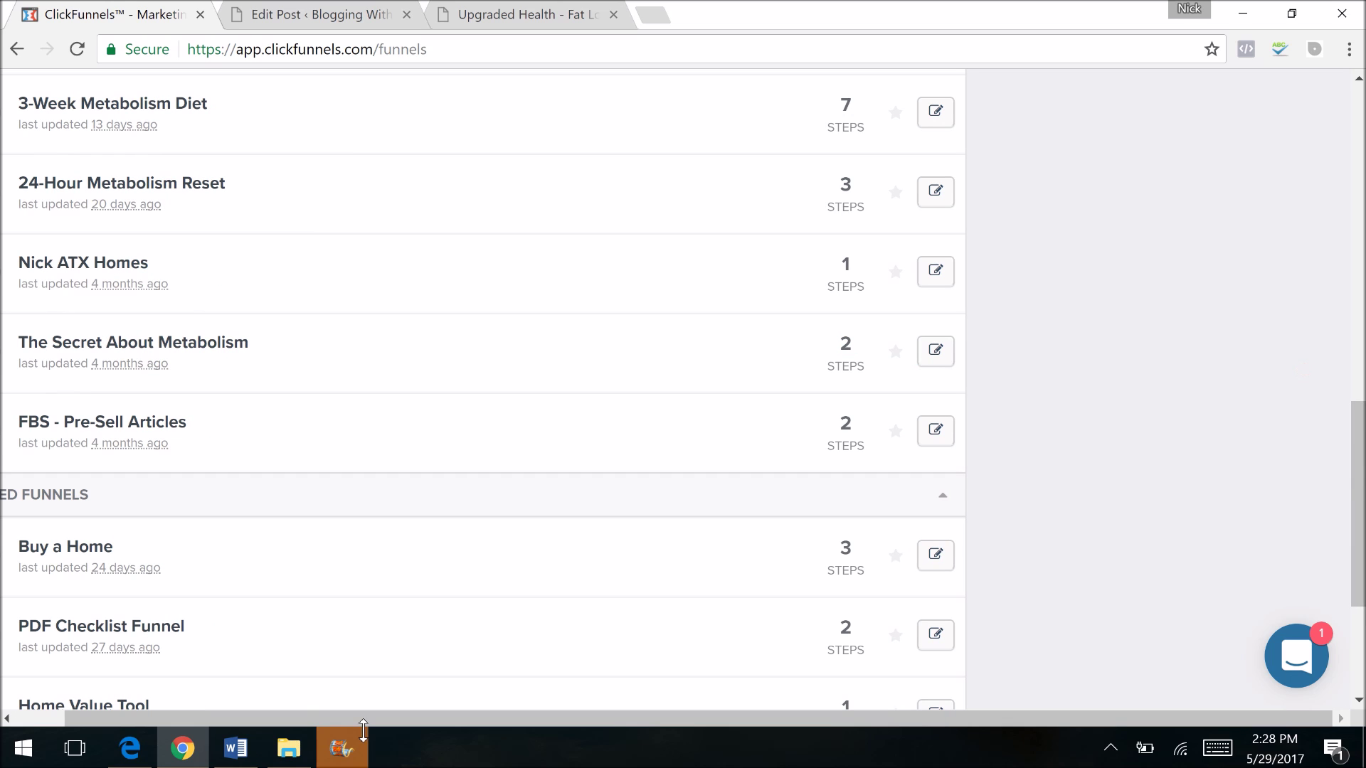
drag(395, 719, 344, 718)
scroll(316, 500, up, 3)
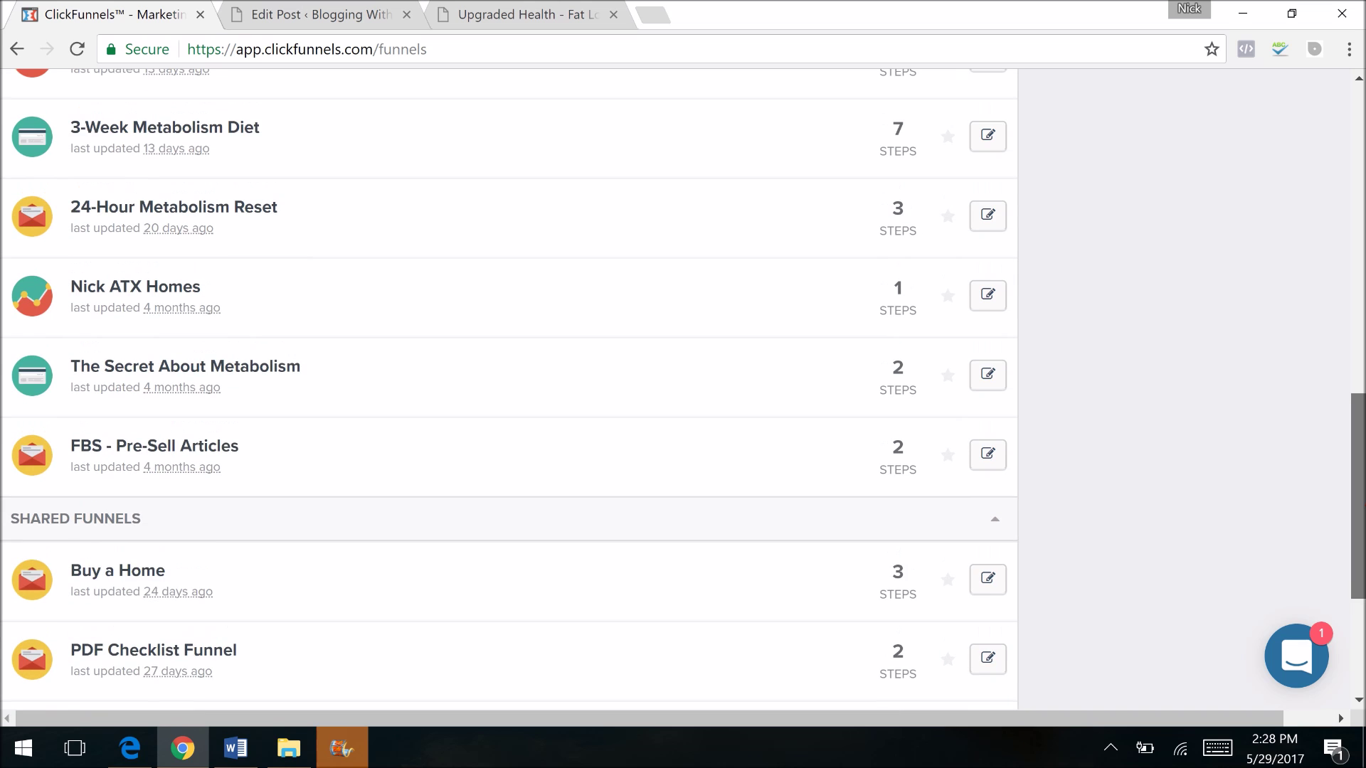
click(214, 298)
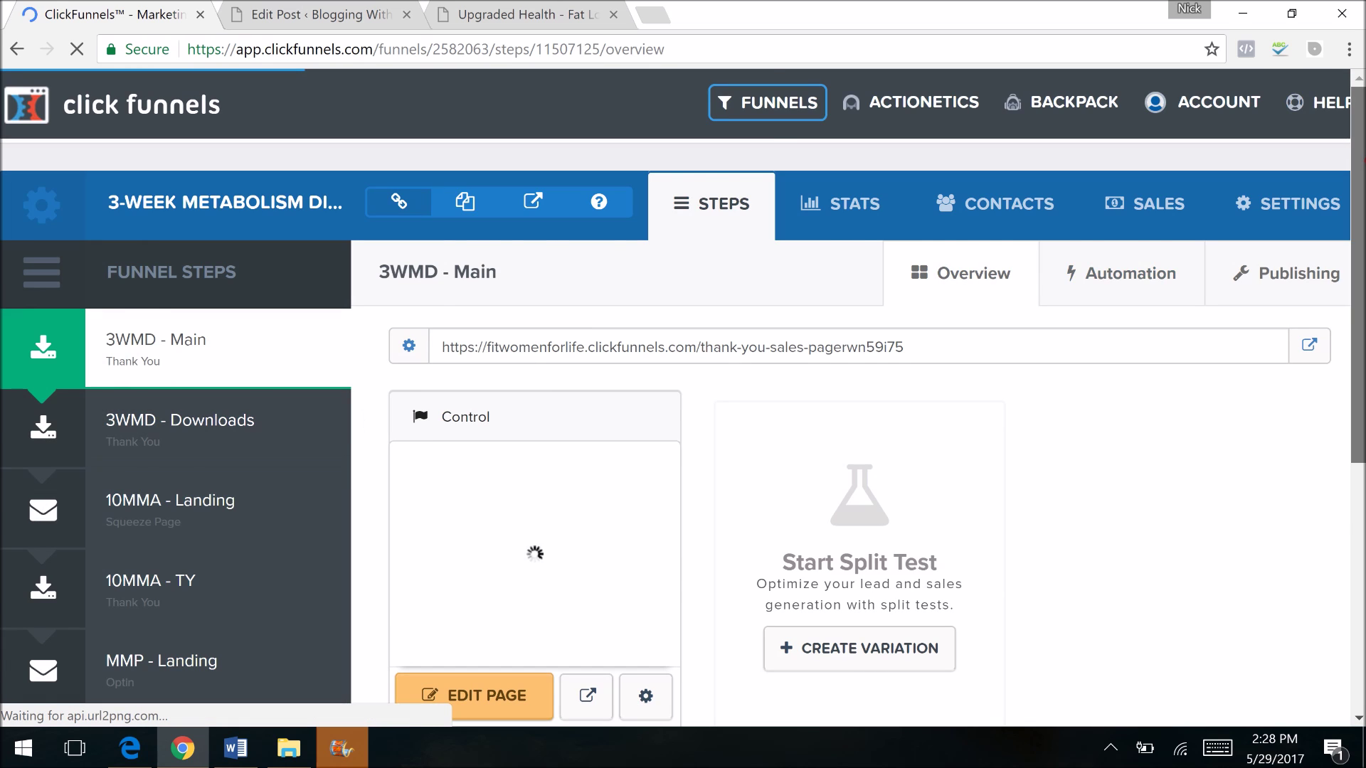
- Open the funnel's Order Form step and scroll through its live order-form preview
scroll(1357, 284, down, 1)
scroll(122, 462, down, 3)
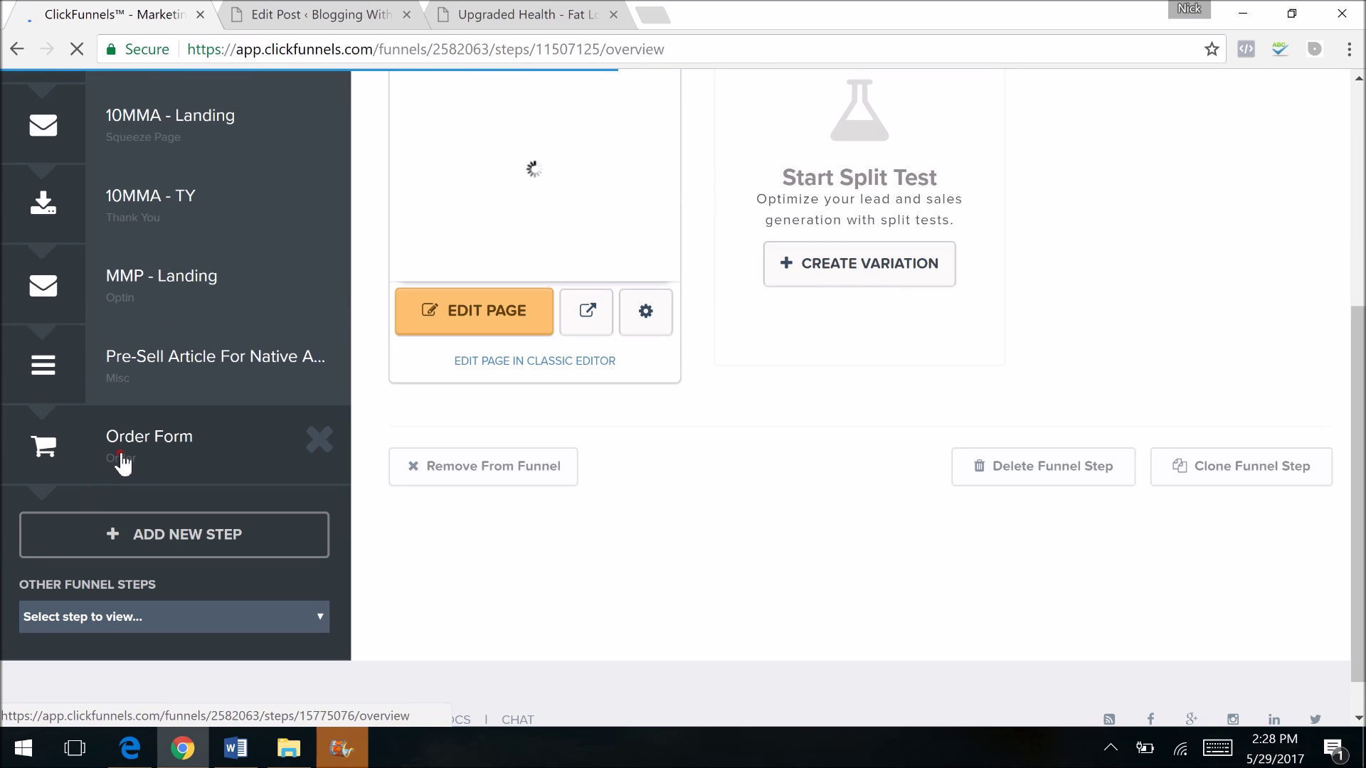
click(81, 481)
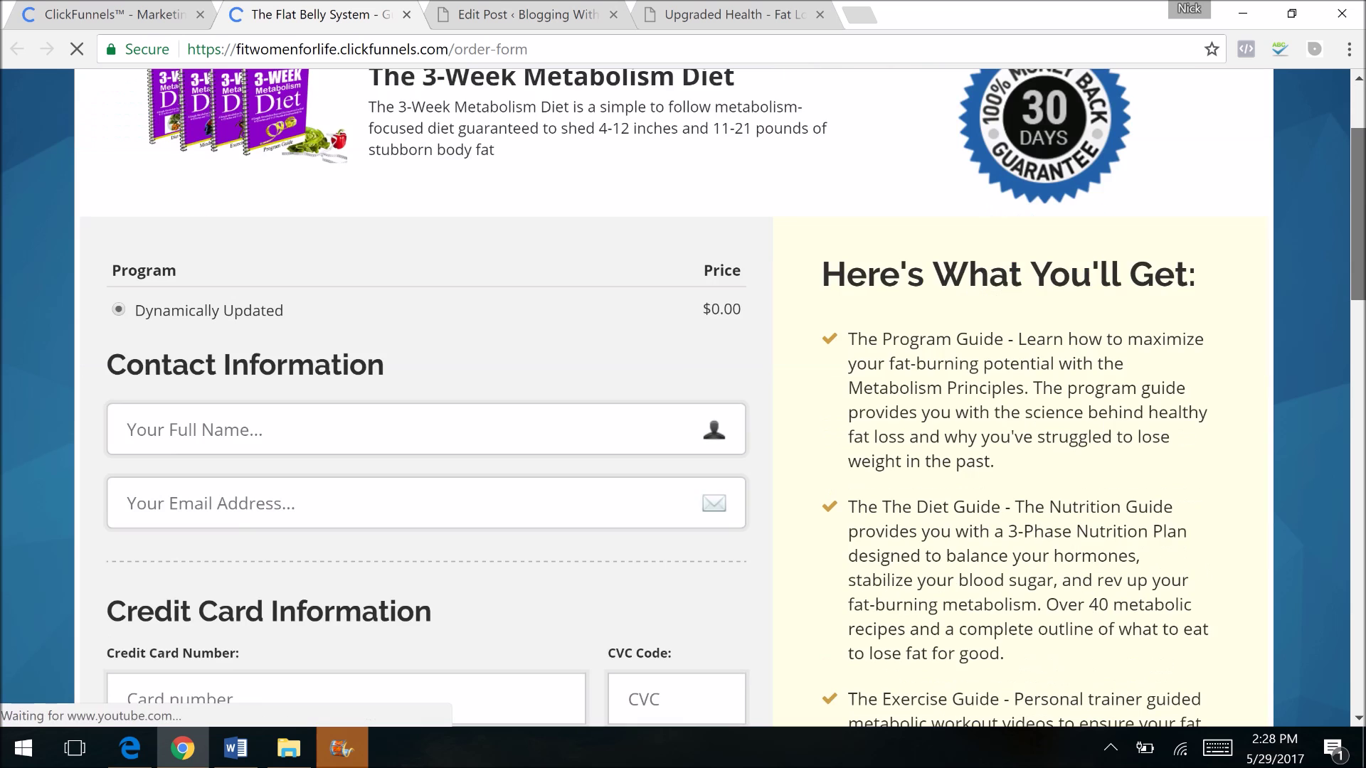
scroll(1359, 510, down, 13)
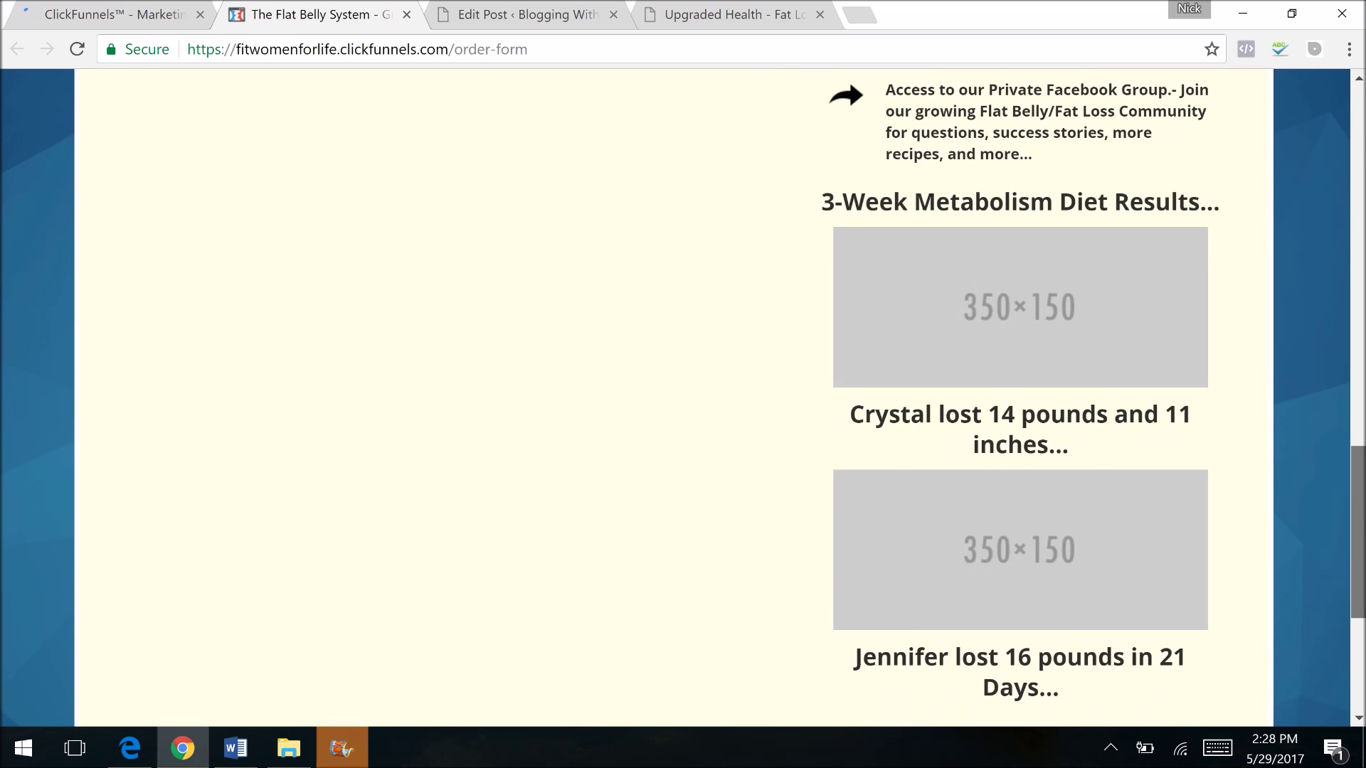
scroll(1358, 510, up, 3)
scroll(869, 467, down, 1)
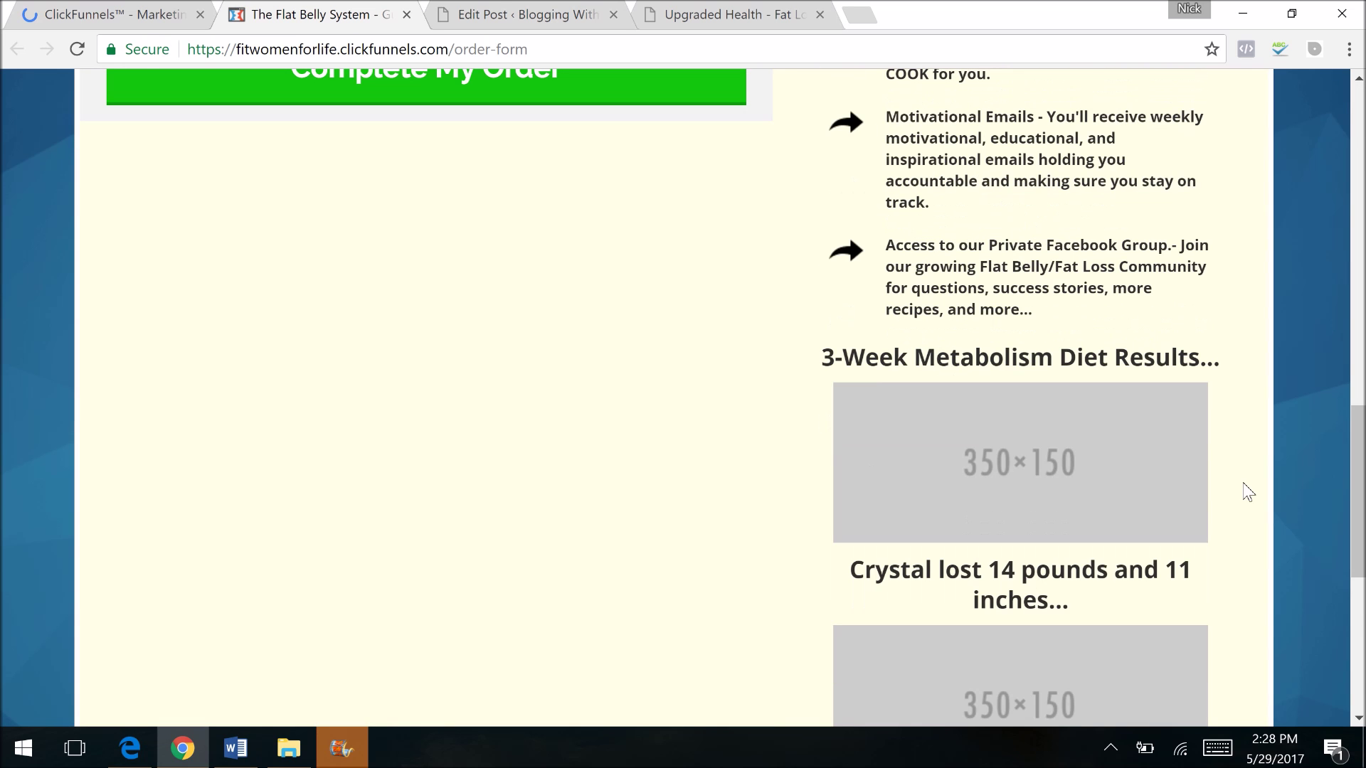
scroll(875, 552, down, 6)
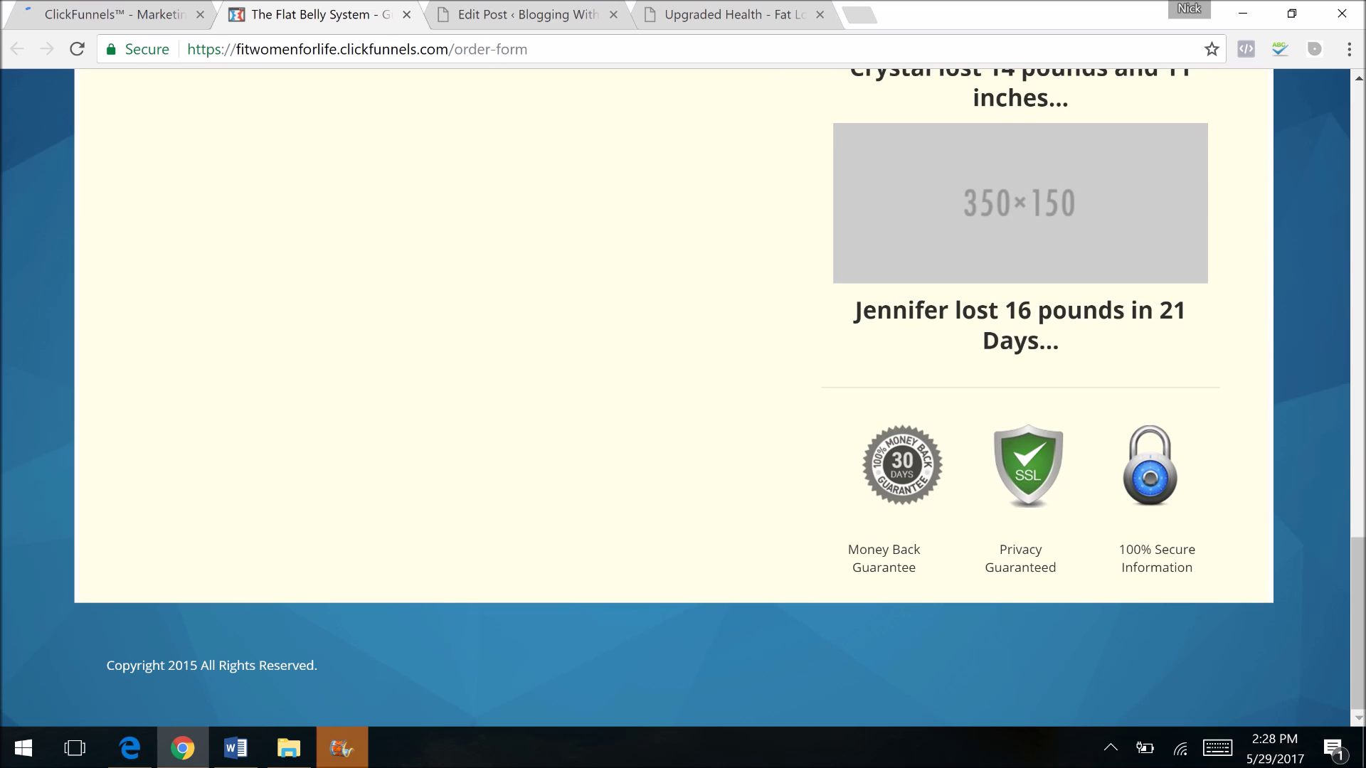
scroll(1360, 405, up, 2)
scroll(1360, 406, up, 6)
scroll(787, 548, down, 7)
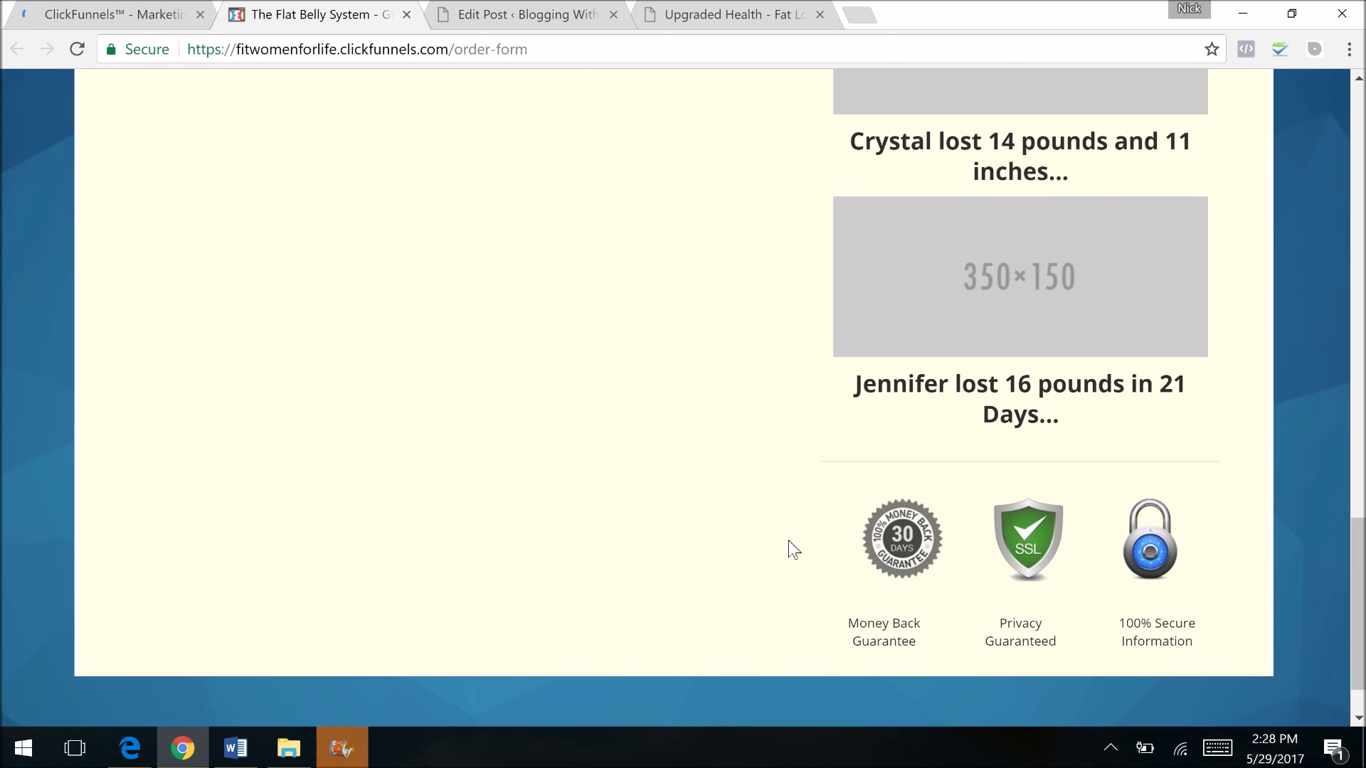
scroll(1315, 218, down, 2)
scroll(1315, 218, up, 10)
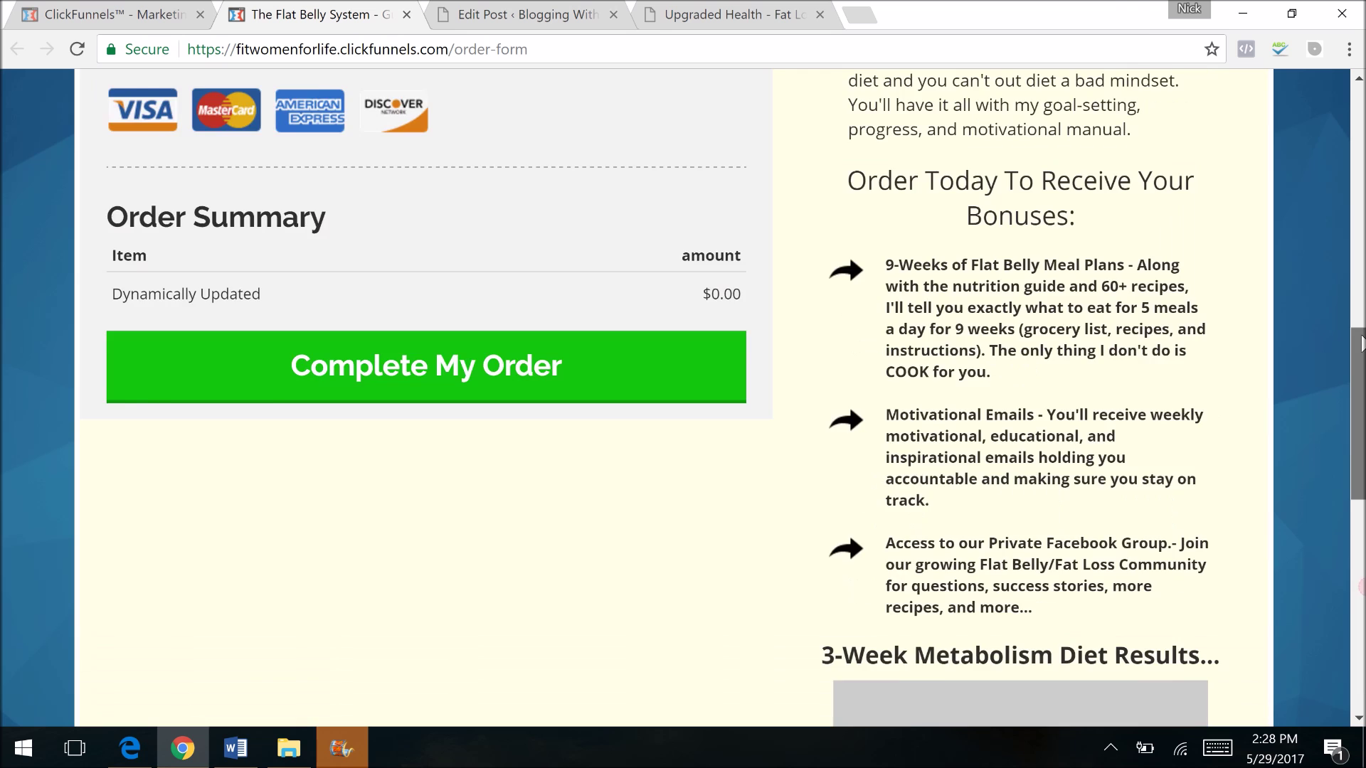
scroll(1314, 218, up, 5)
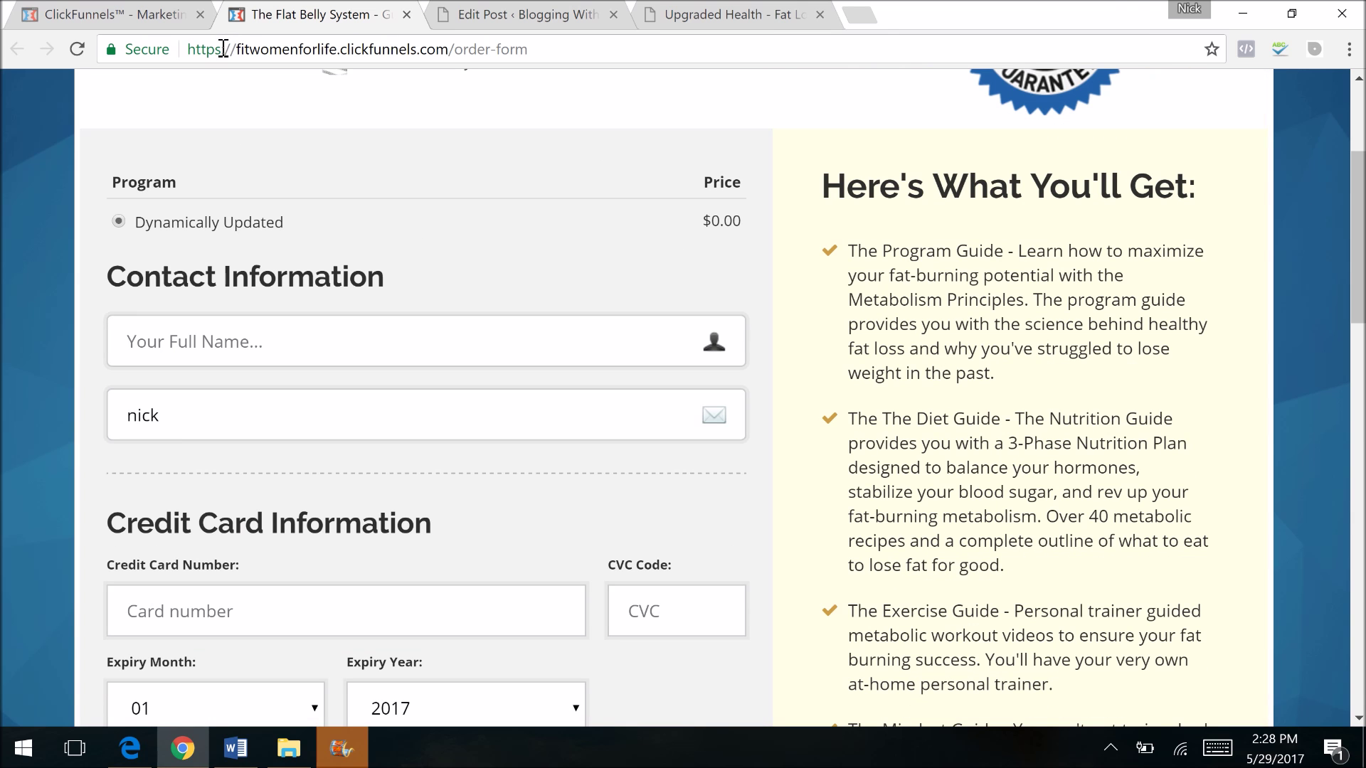
- Close the order form preview and return to Funnels > Browse Funnels
click(407, 15)
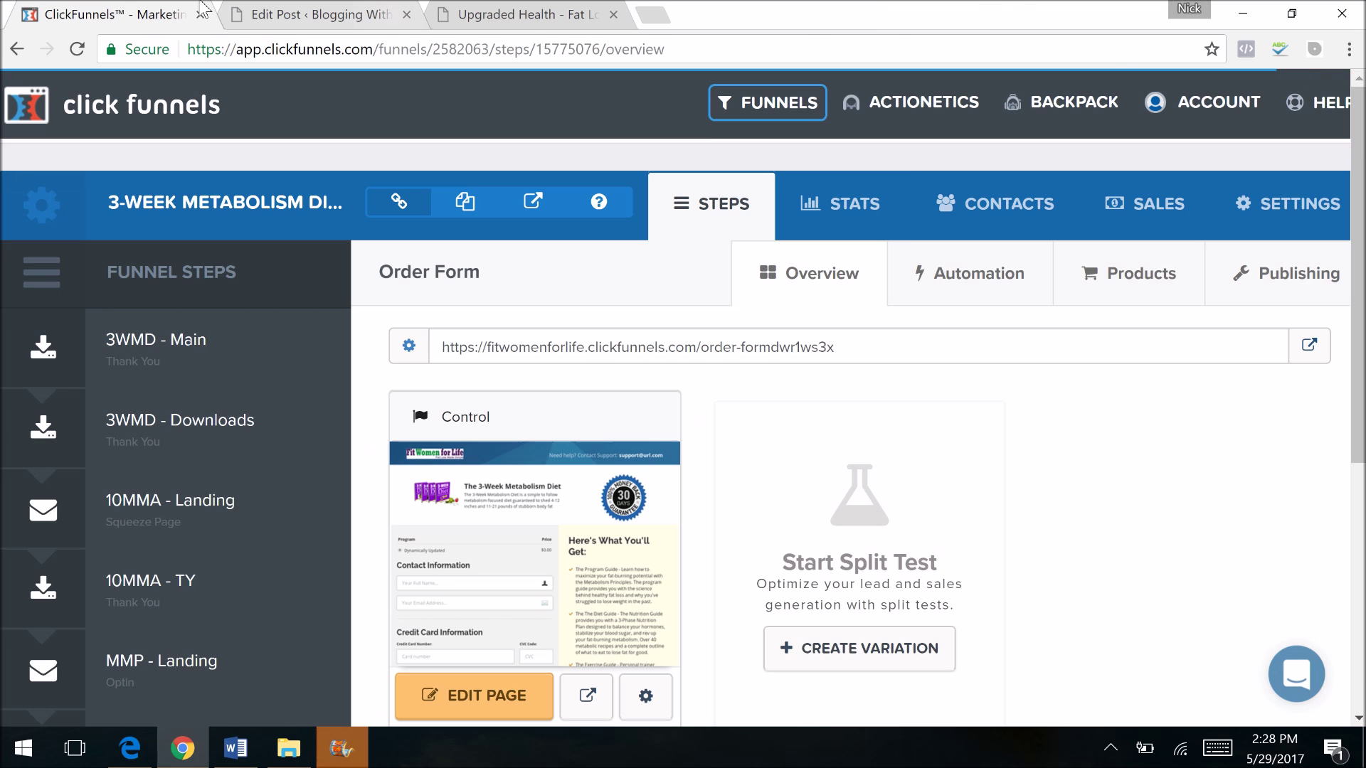
mouse_move(768, 107)
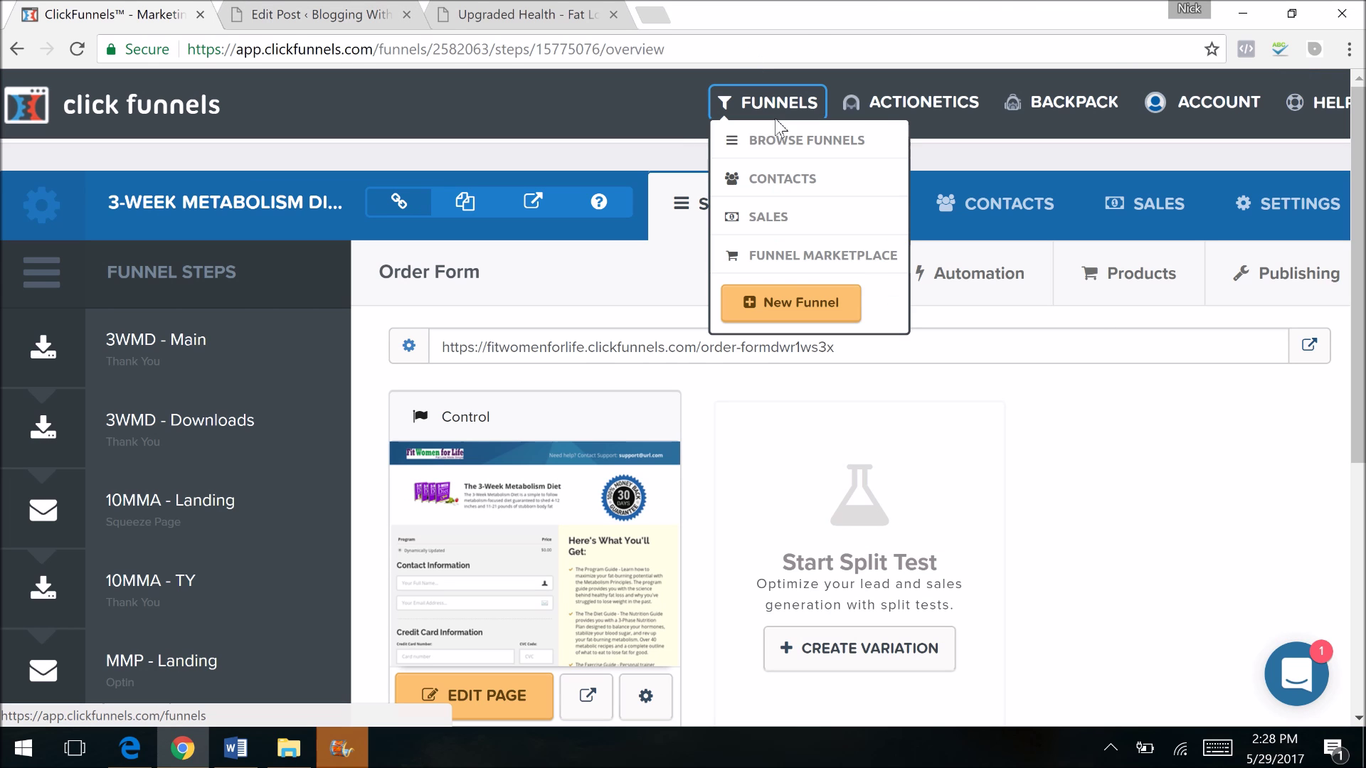
click(768, 140)
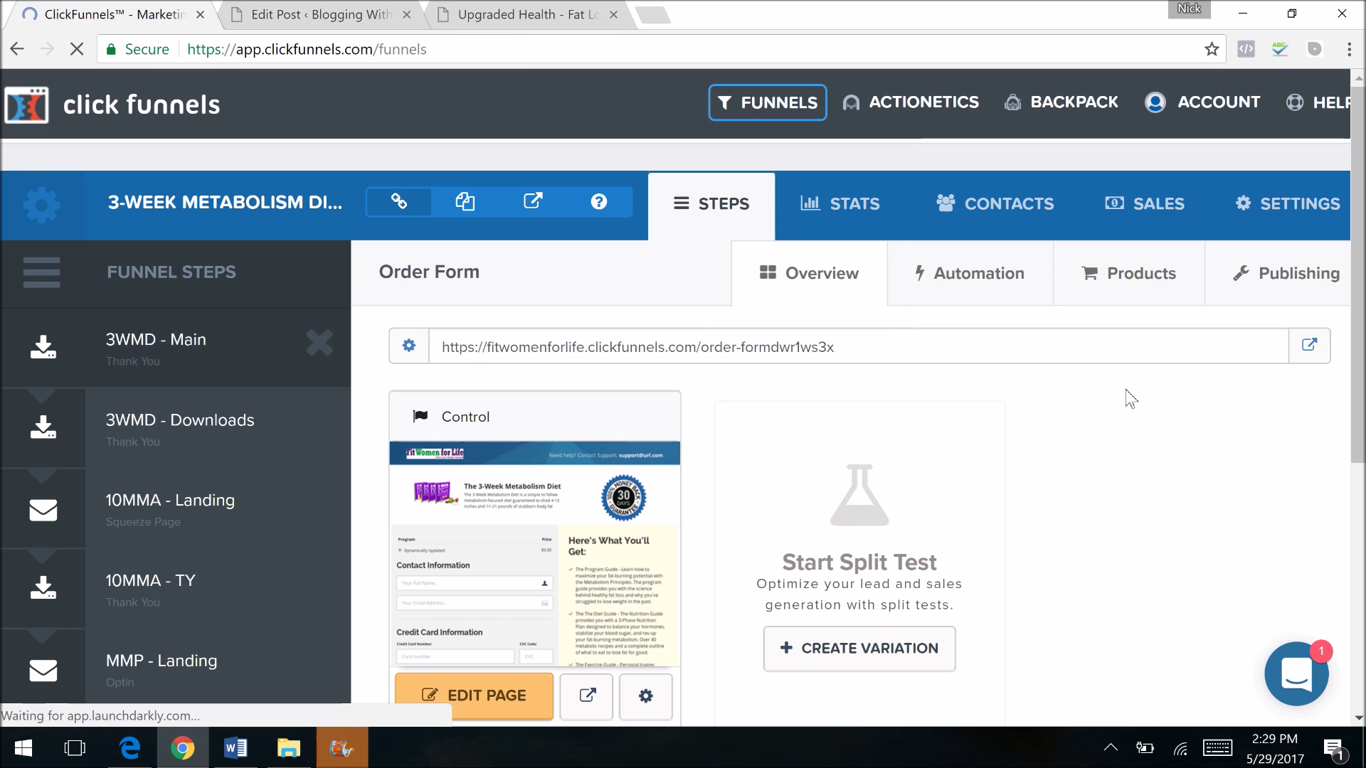